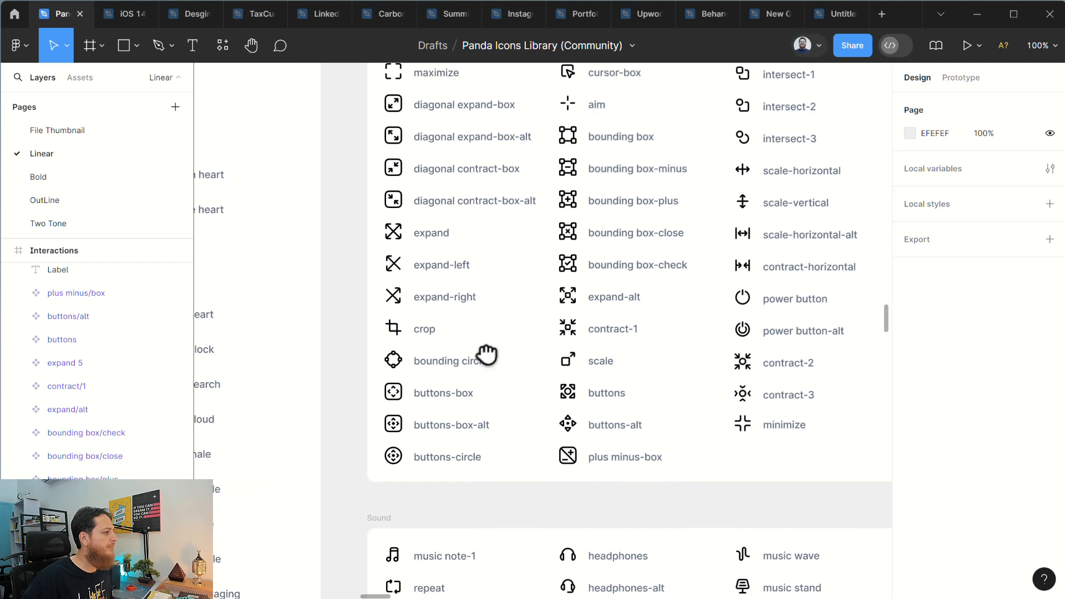
# Step: Find the send icon in the Essentials set of the Panda Icons Library and copy it
pyautogui.scroll(5, 548, 383)
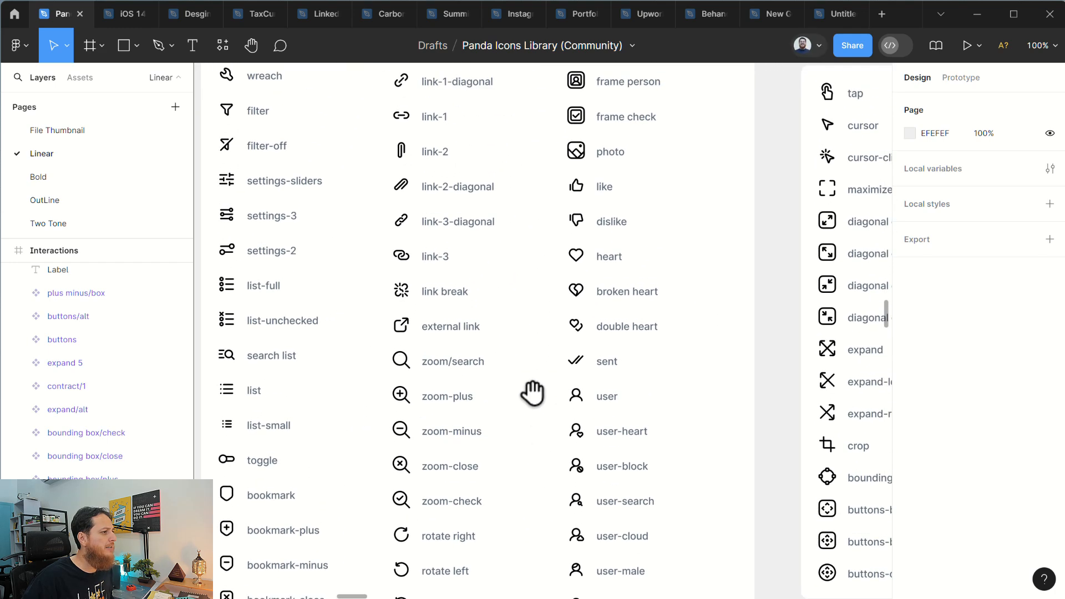
pyautogui.scroll(3, 539, 442)
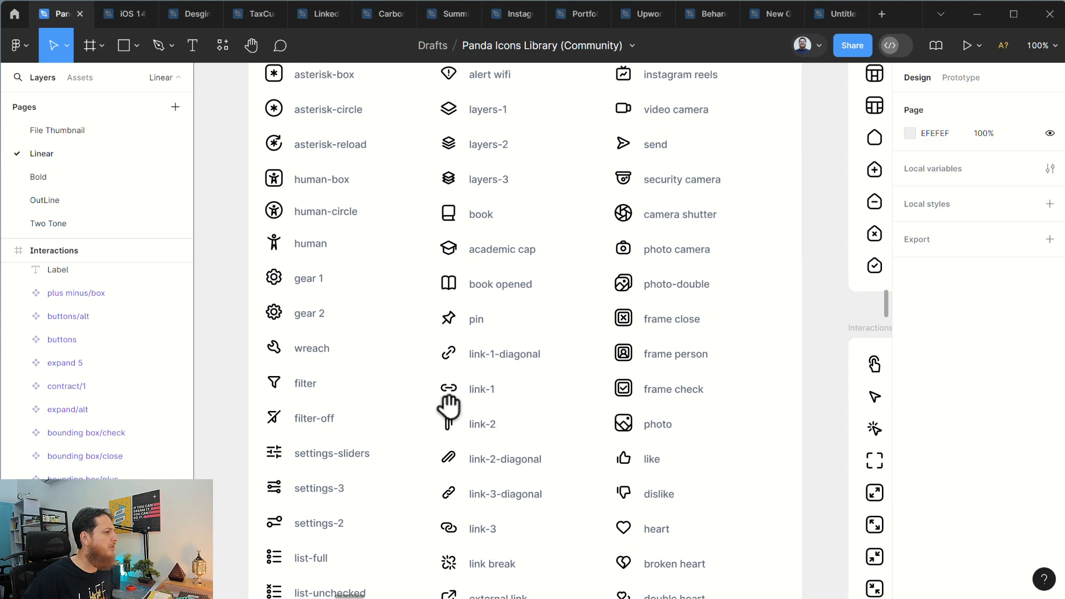
pyautogui.scroll(3, 494, 424)
pyautogui.scroll(5, 511, 458)
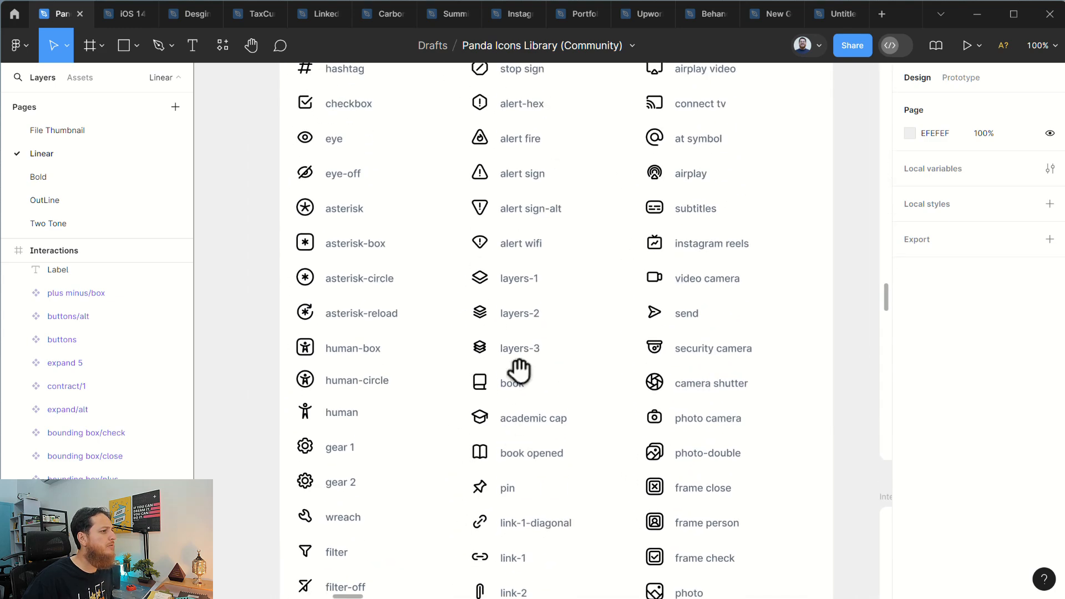
pyautogui.click(658, 385)
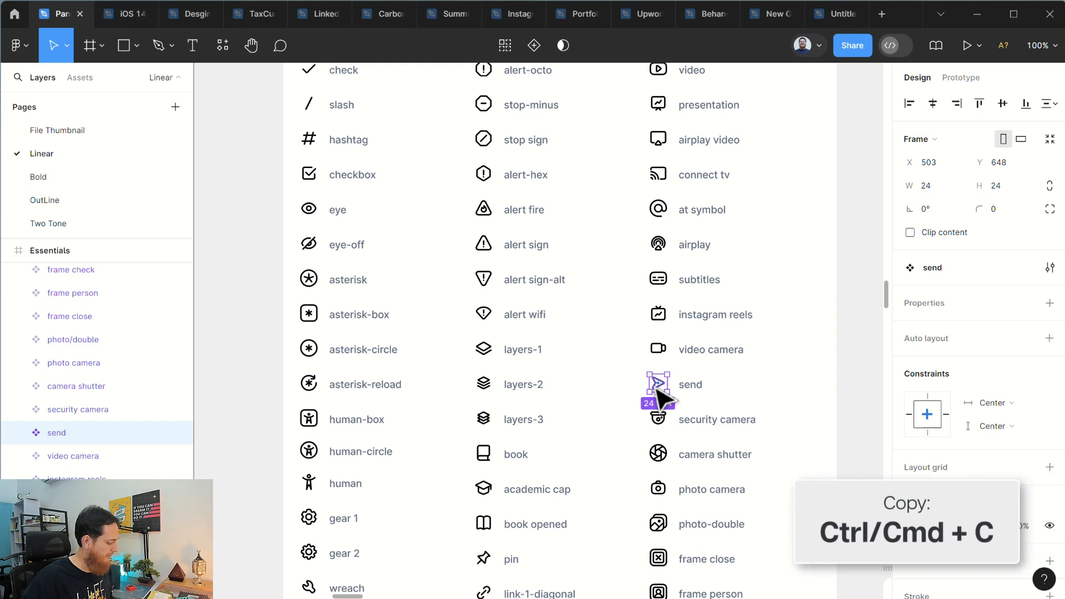
# Step: Switch to the Untitled design file and paste the send icon into Frame 1 beside the Your Email text
pyautogui.click(836, 13)
pyautogui.click(735, 286)
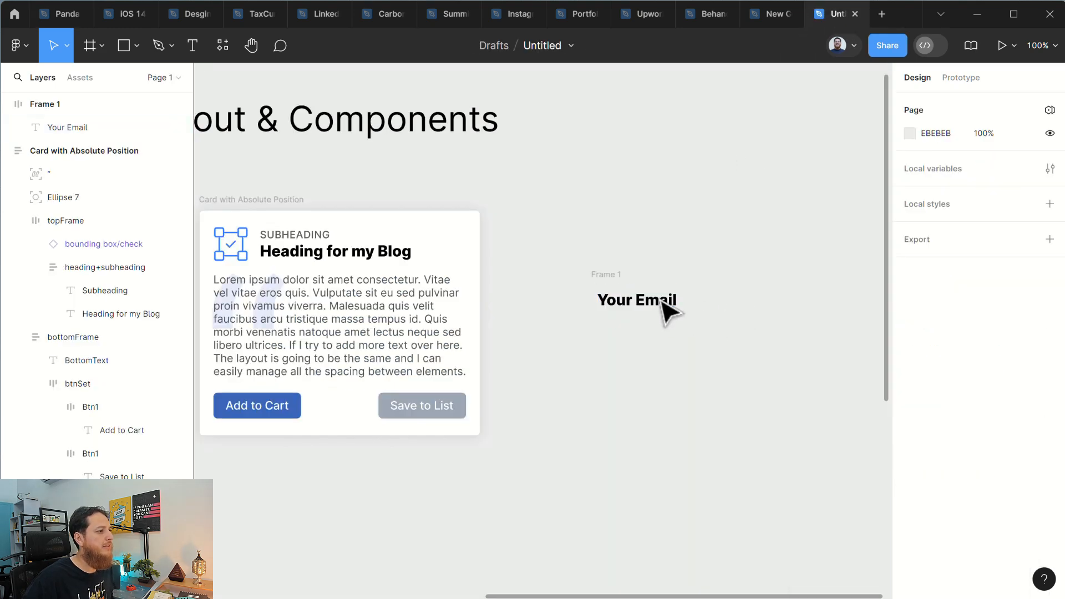
pyautogui.click(622, 285)
pyautogui.hotkey('ctrl', 'v')
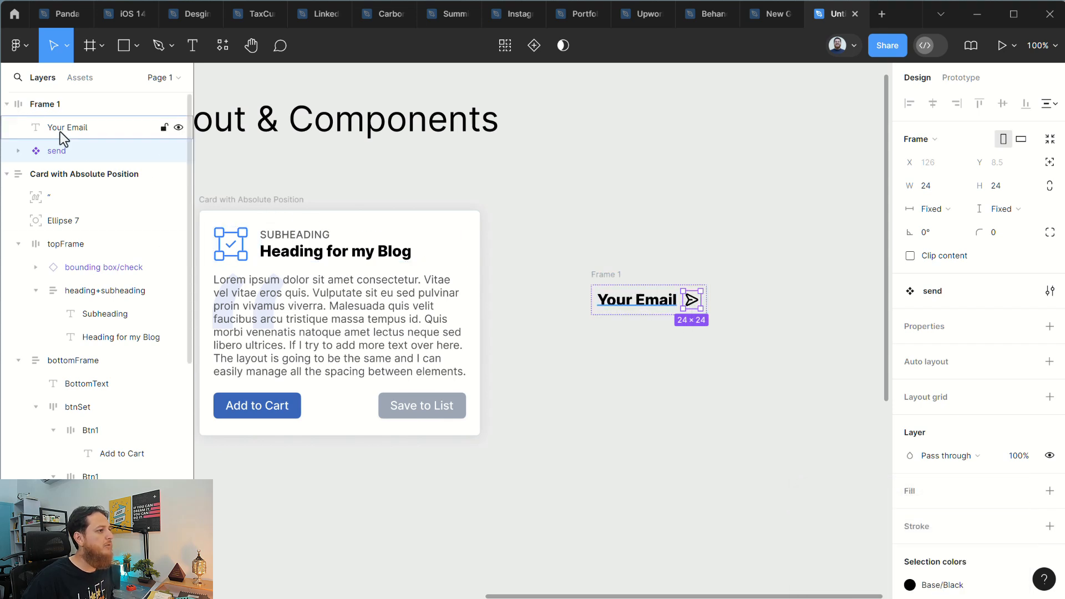
# Step: Give Frame 1 a white FFFFFF fill and a corner radius of 4
pyautogui.click(53, 107)
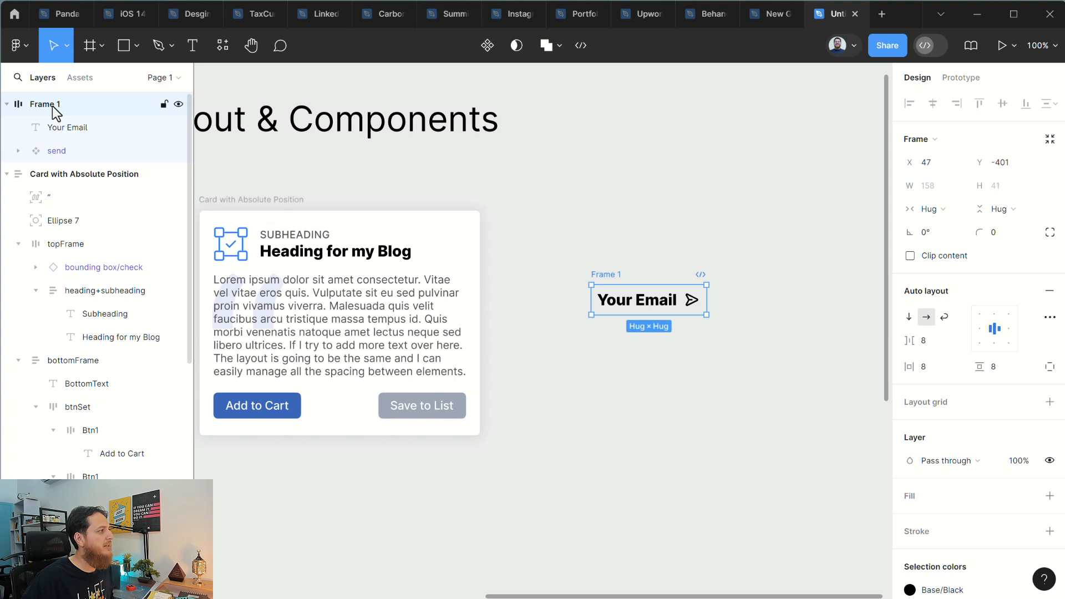
pyautogui.click(1050, 496)
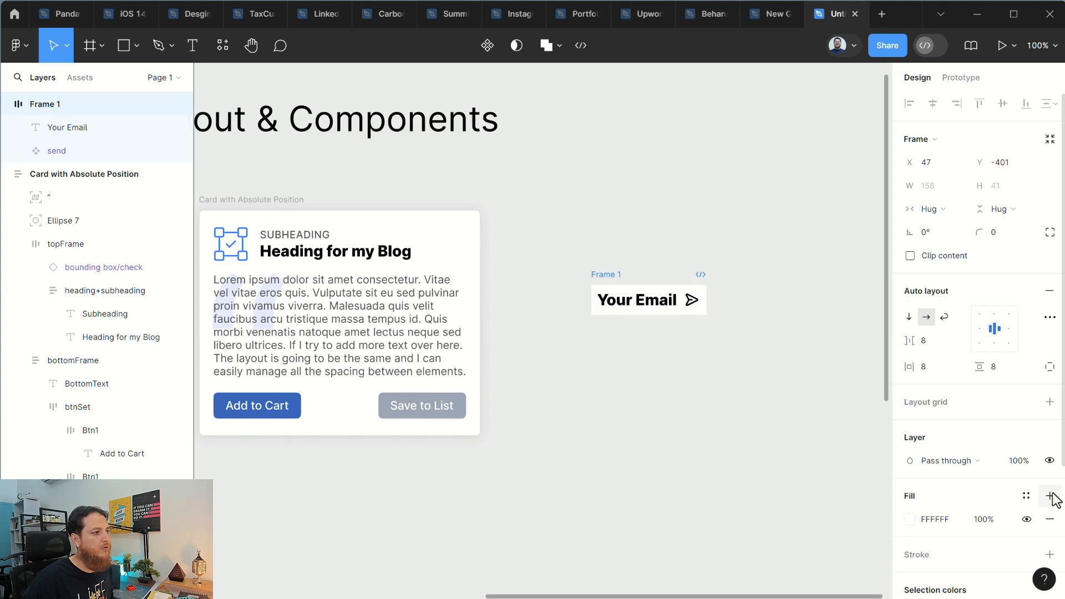
pyautogui.click(1008, 229)
pyautogui.press('Up')
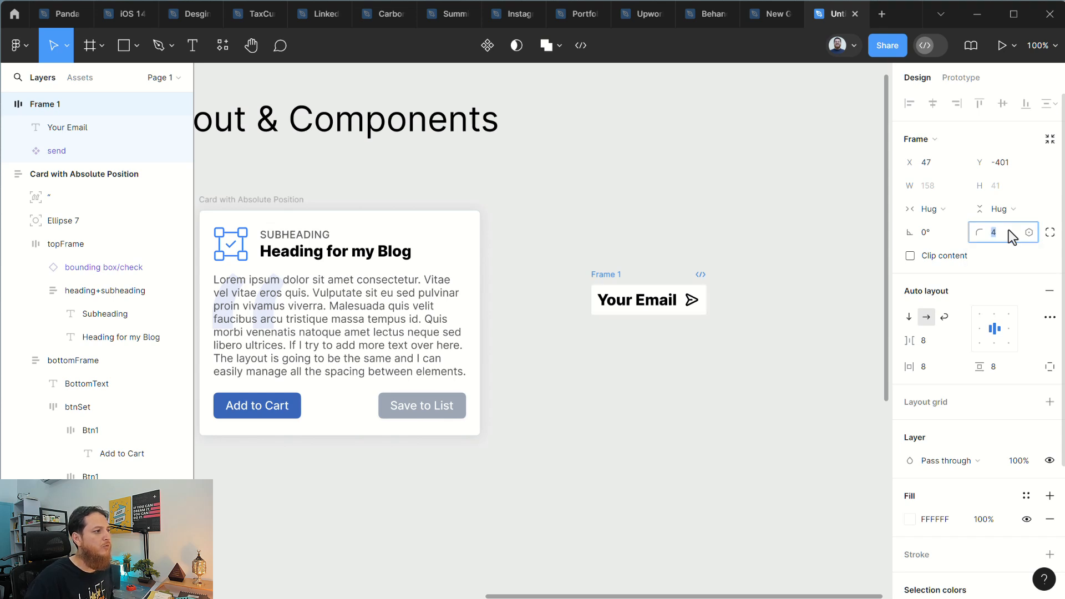
# Step: Try a horizontal padding of 14 on Frame 1 and return it to 8
pyautogui.click(929, 369)
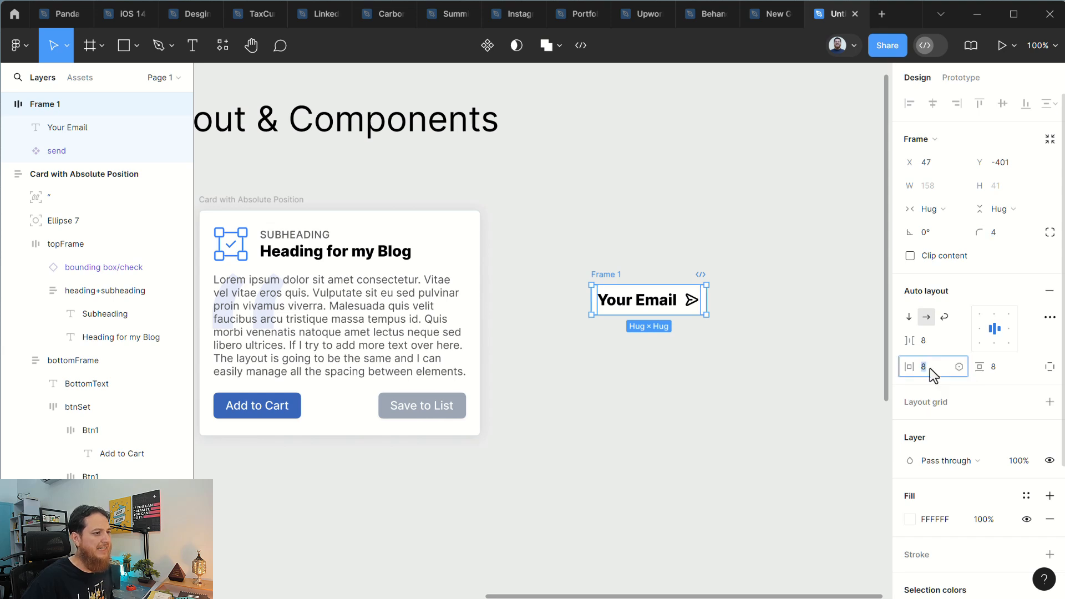
pyautogui.press('Up')
pyautogui.press('Up')
pyautogui.press('Up')
pyautogui.press('Up')
pyautogui.press('Up')
pyautogui.press('Up')
pyautogui.press('Up')
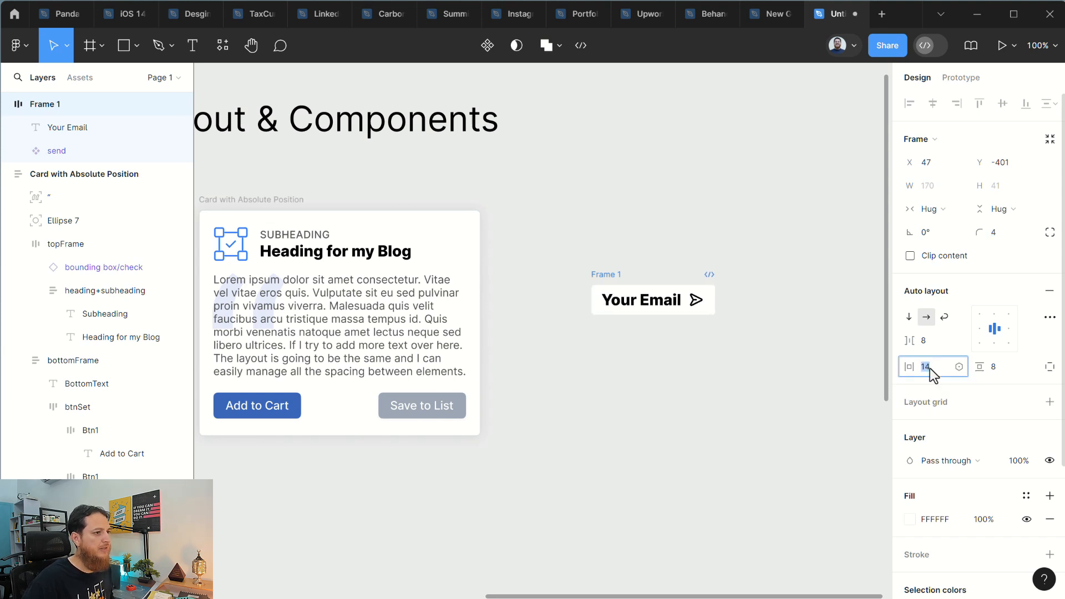
pyautogui.press('Up')
pyautogui.press('Down')
pyautogui.press('Down')
pyautogui.press('Down')
pyautogui.press('Down')
pyautogui.press('Down')
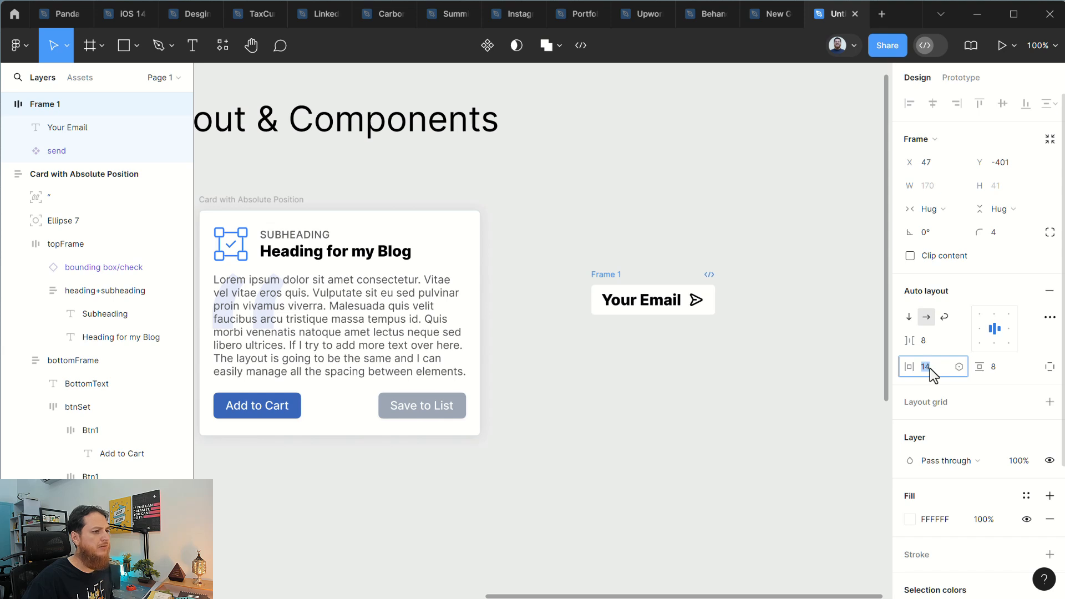
pyautogui.press('Down')
pyautogui.press('Down')
pyautogui.press('Down')
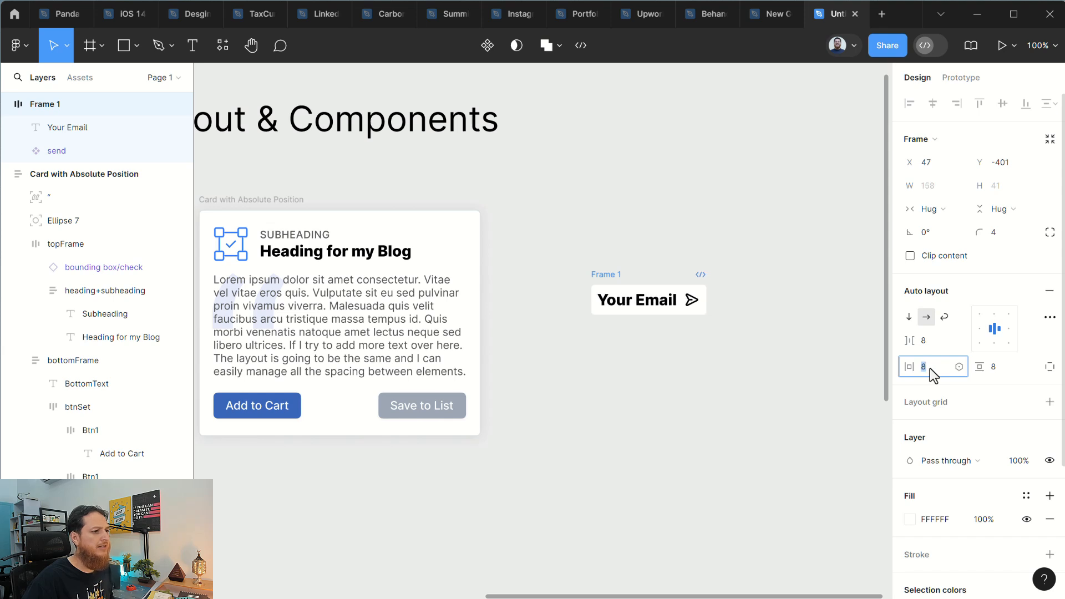
# Step: Set the vertical padding of Frame 1 to 13
pyautogui.click(1001, 371)
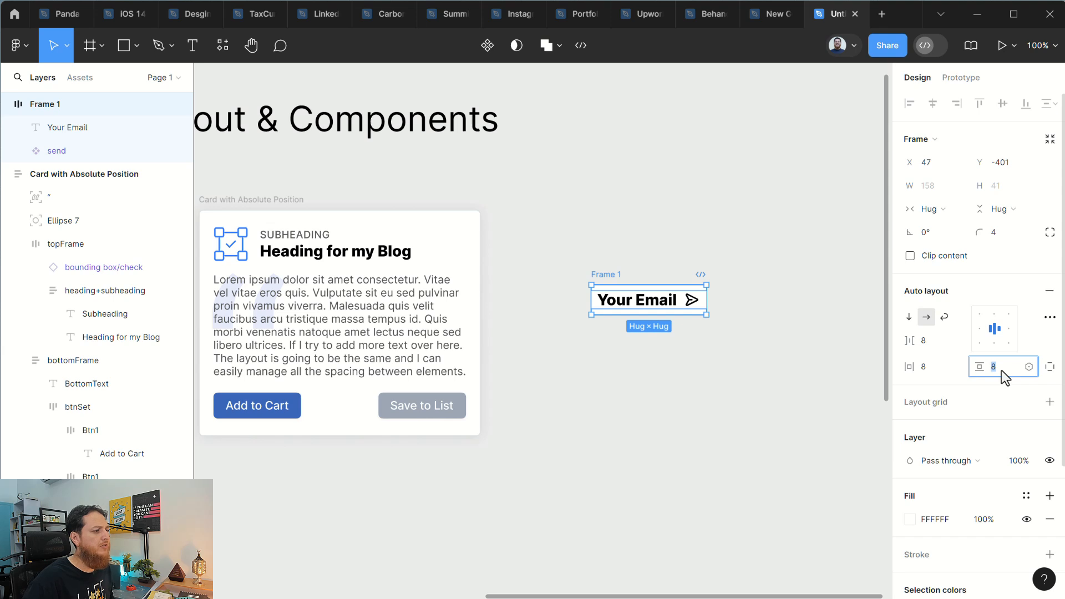
pyautogui.press('Up')
pyautogui.press('Up')
pyautogui.press('Up')
pyautogui.press('Up')
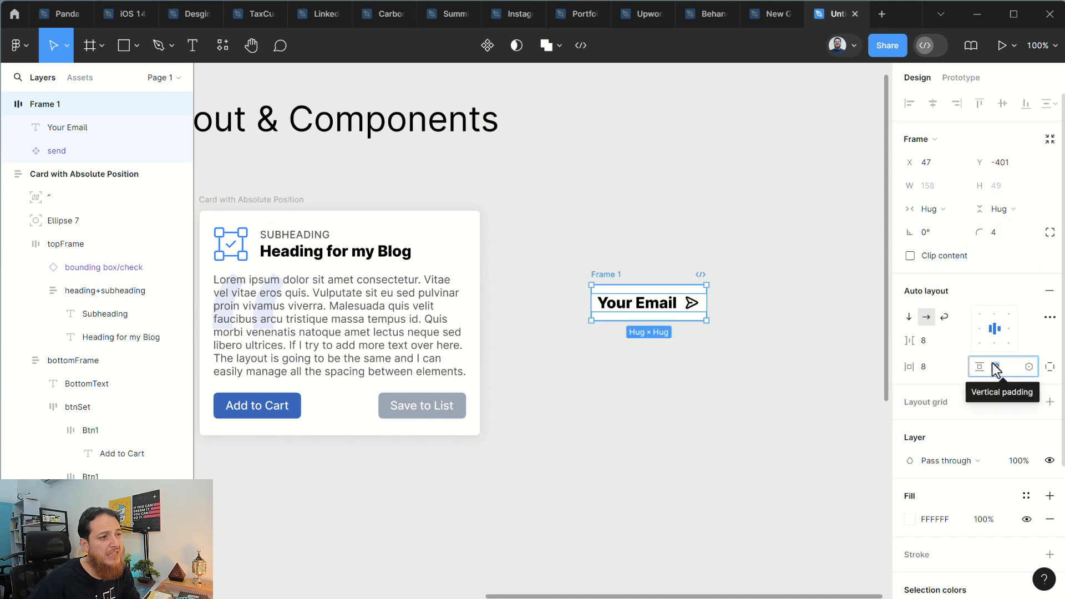
pyautogui.press('Up')
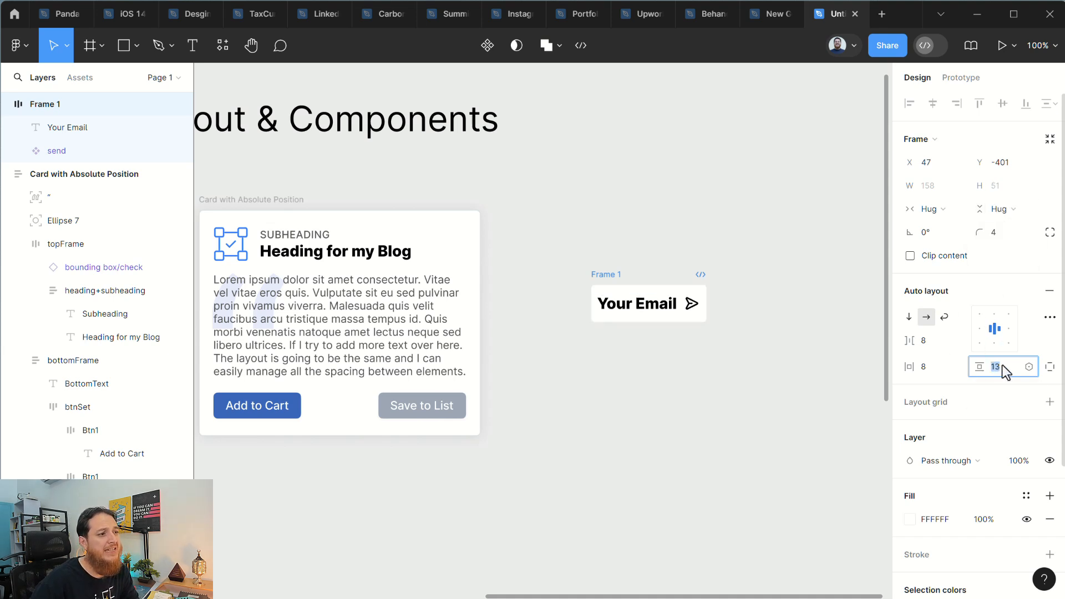
# Step: Change the Your Email text to Regular weight at font size 16
pyautogui.doubleClick(649, 305)
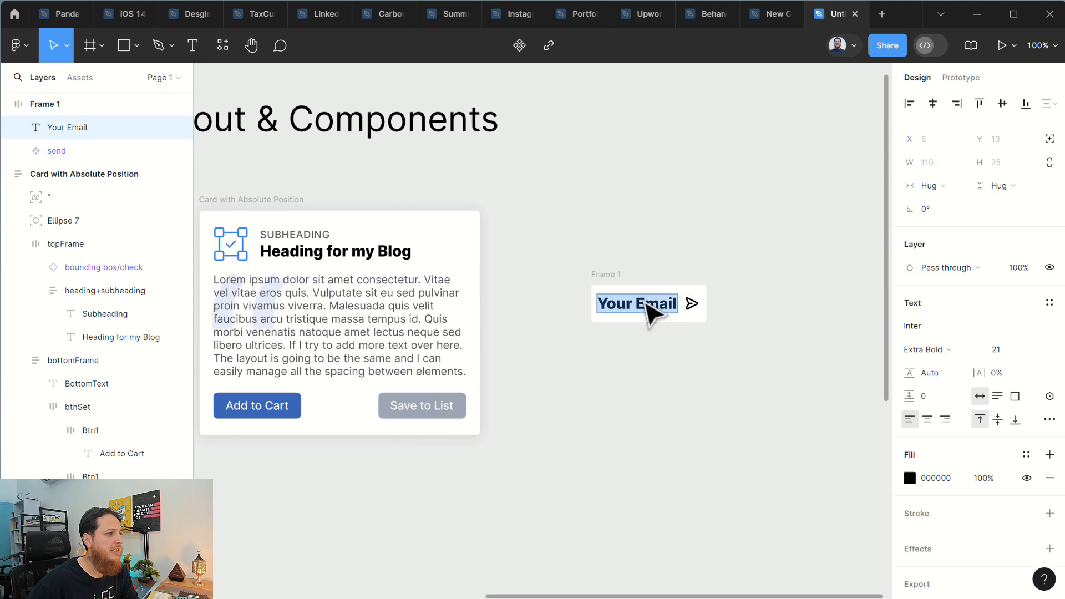
pyautogui.click(928, 353)
pyautogui.click(944, 275)
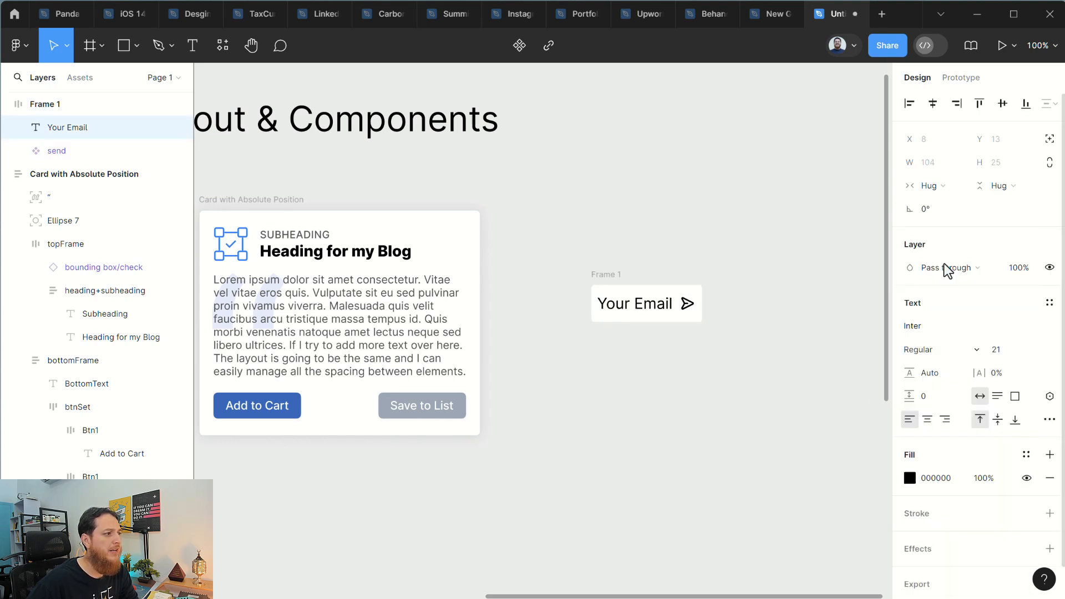
pyautogui.click(998, 349)
pyautogui.write('16')
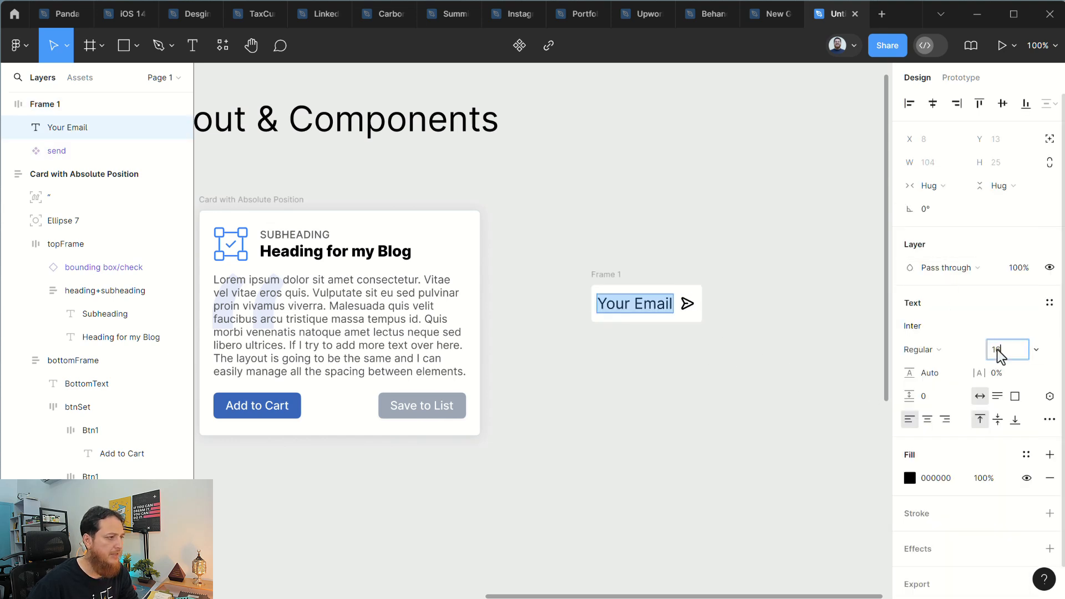
pyautogui.press('Return')
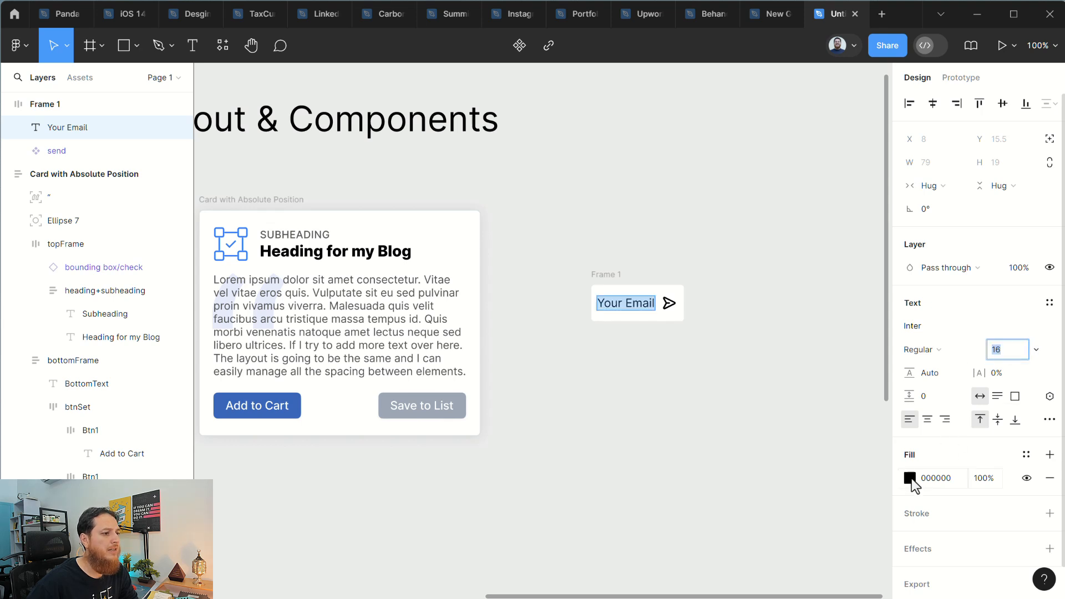
# Step: Set the fill colour of the Your Email text to light gray C6C6C6
pyautogui.click(909, 478)
pyautogui.write('C6C6C6')
pyautogui.press('Return')
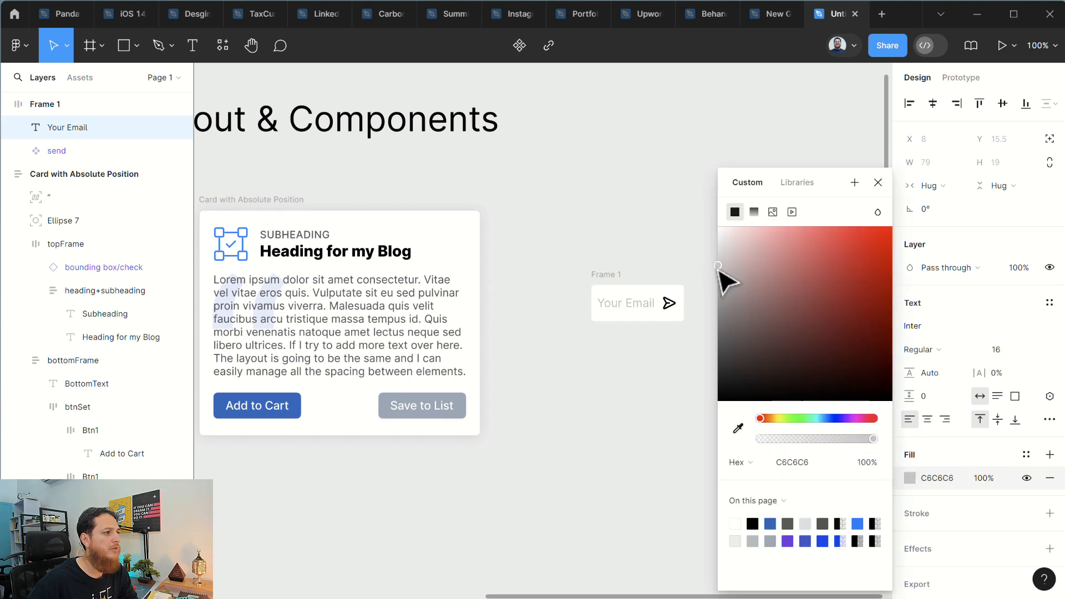
pyautogui.click(878, 182)
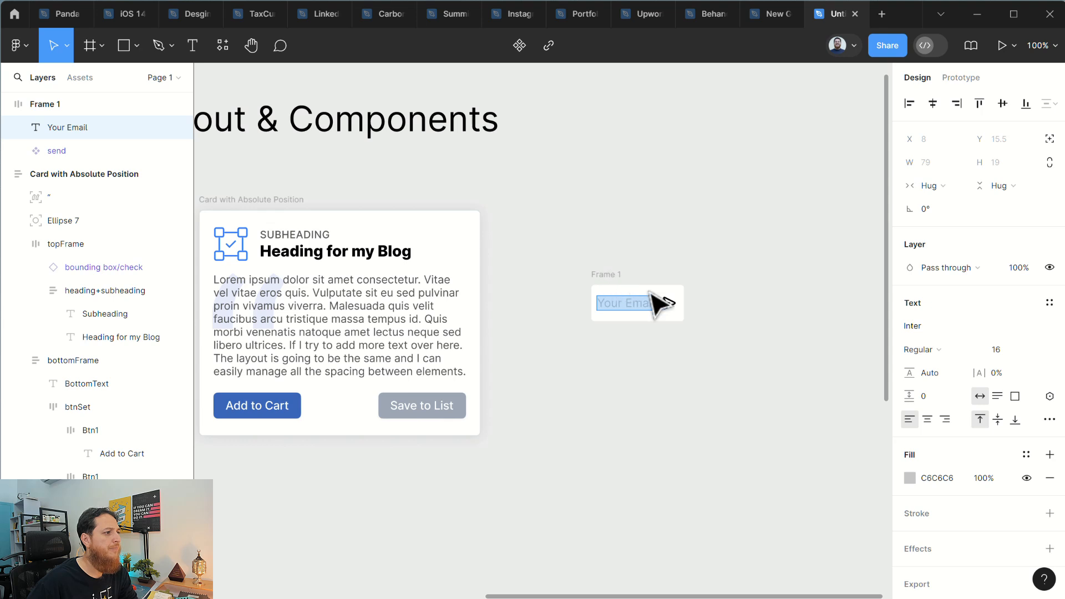
# Step: Try widening Frame 1 to a fixed width of 146 and return its width to Hug
pyautogui.click(673, 306)
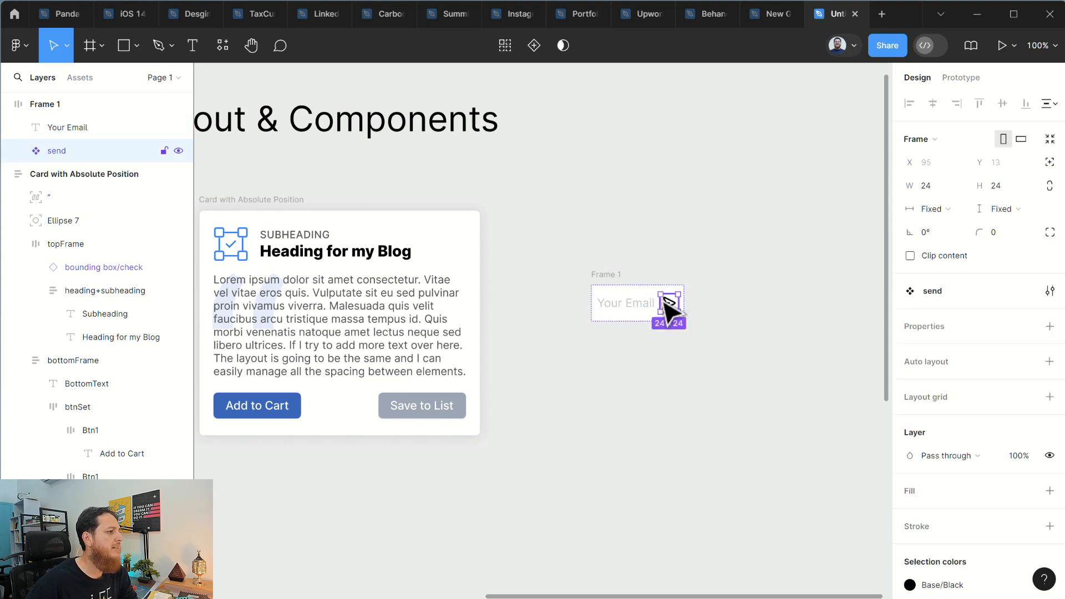
pyautogui.click(611, 289)
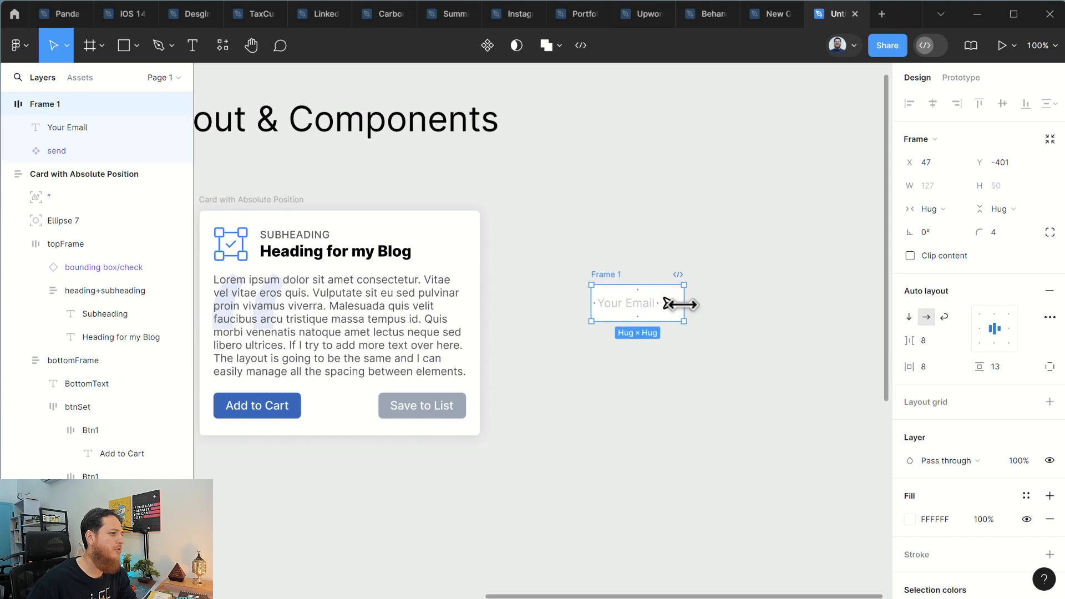
pyautogui.moveTo(683, 304); pyautogui.dragTo(699, 307)
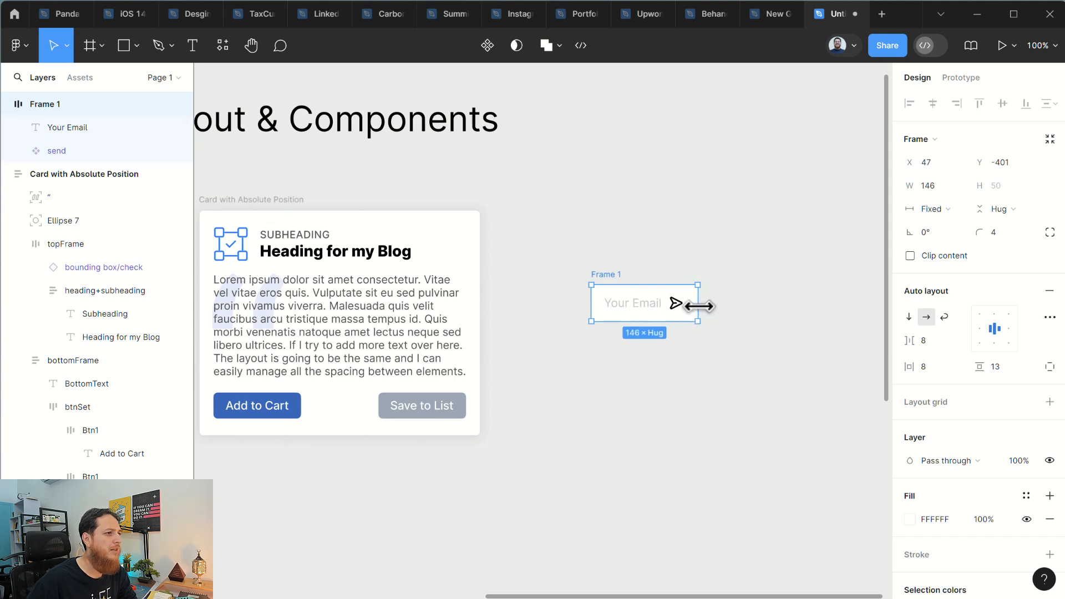
pyautogui.click(931, 209)
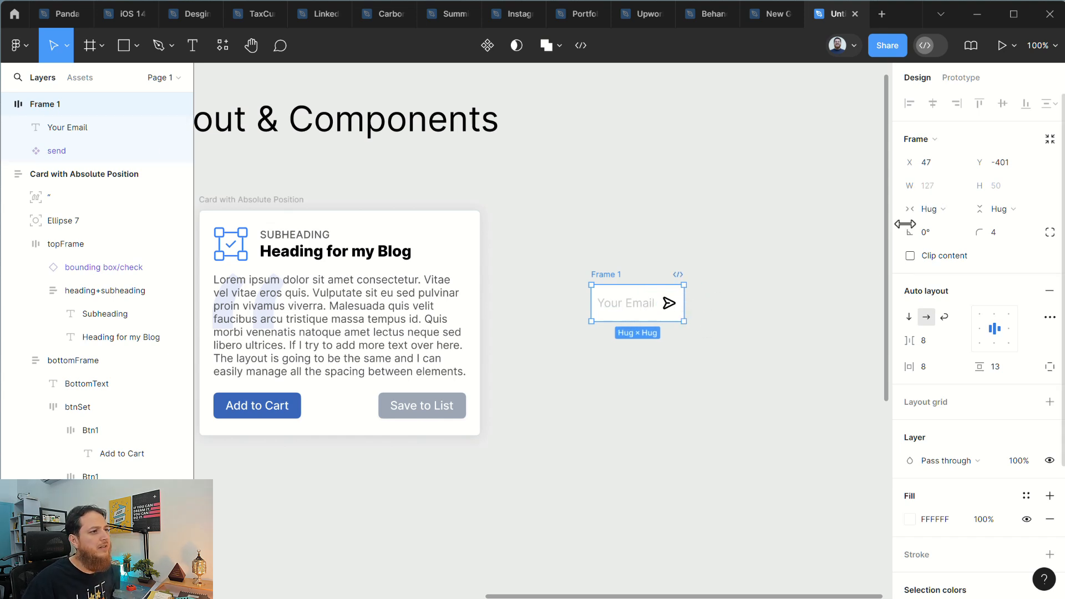
pyautogui.click(928, 190)
# Step: Widen the Your Email text layer to a fixed width of 200 so the frame stretches with it
pyautogui.click(645, 317)
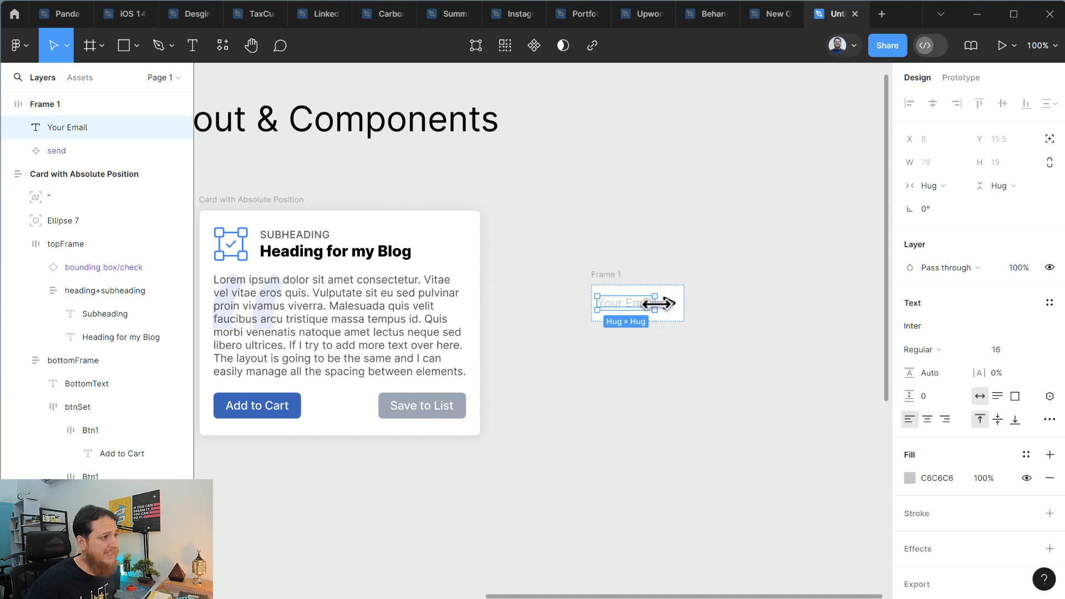
pyautogui.moveTo(659, 304); pyautogui.dragTo(743, 306)
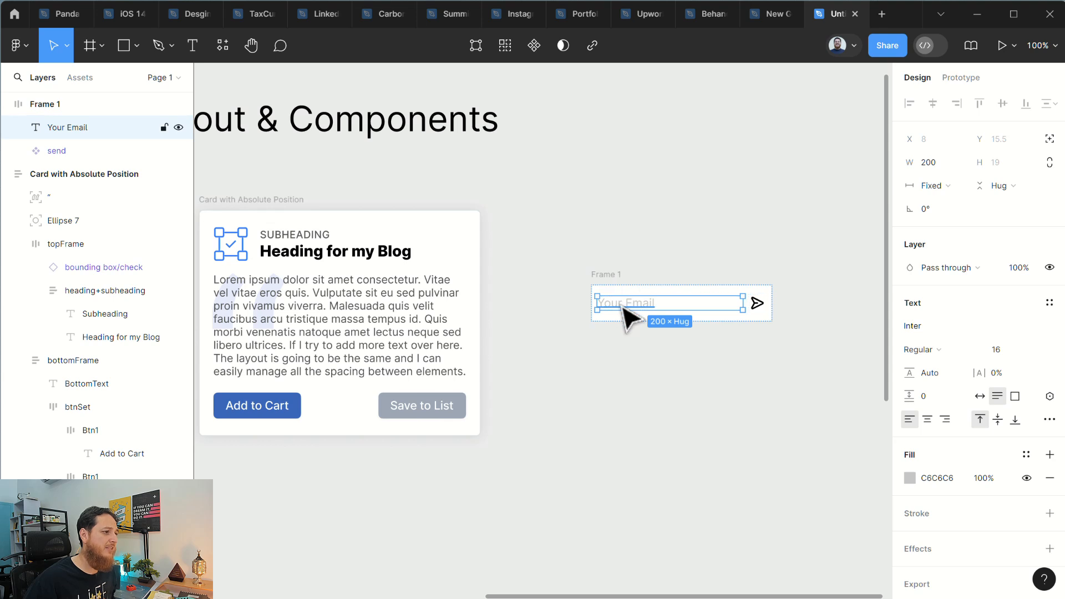
# Step: Rename the send icon layer in Frame 1 to trailingIcon
pyautogui.click(757, 304)
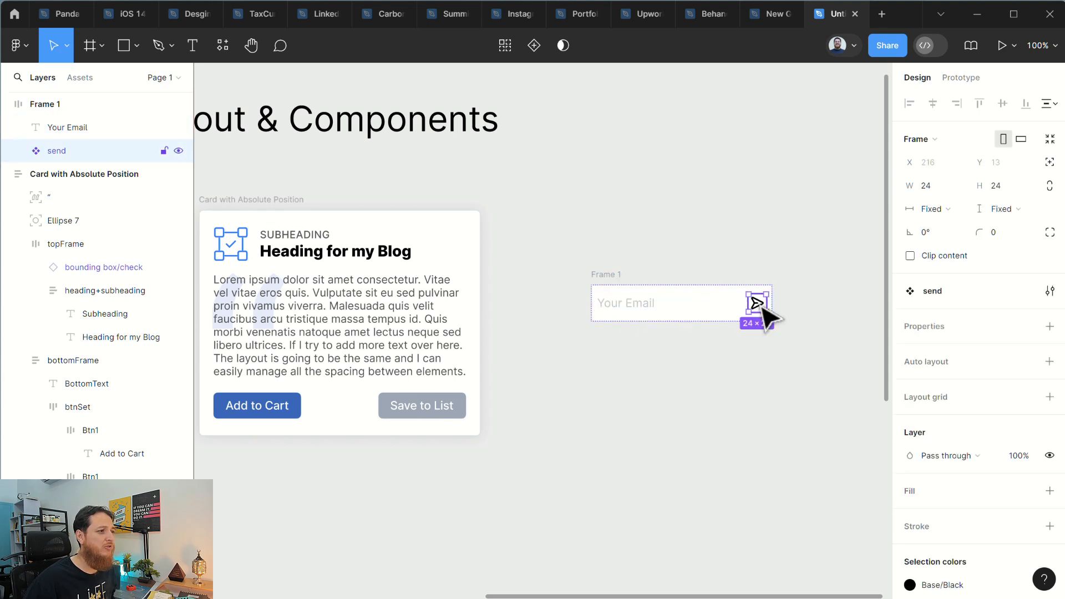
pyautogui.doubleClick(55, 151)
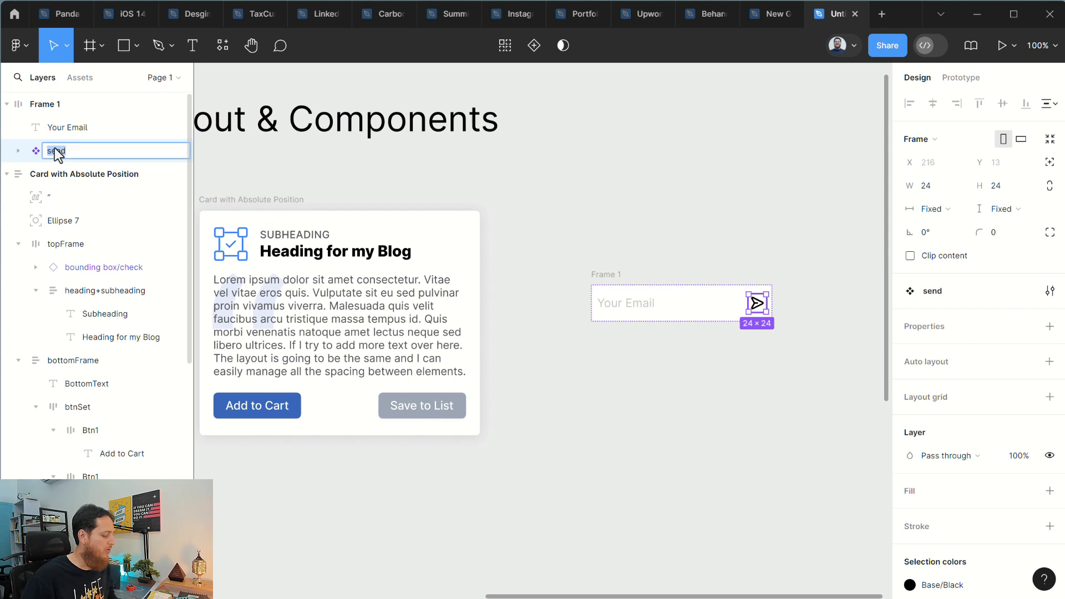
pyautogui.write('trailingIcon')
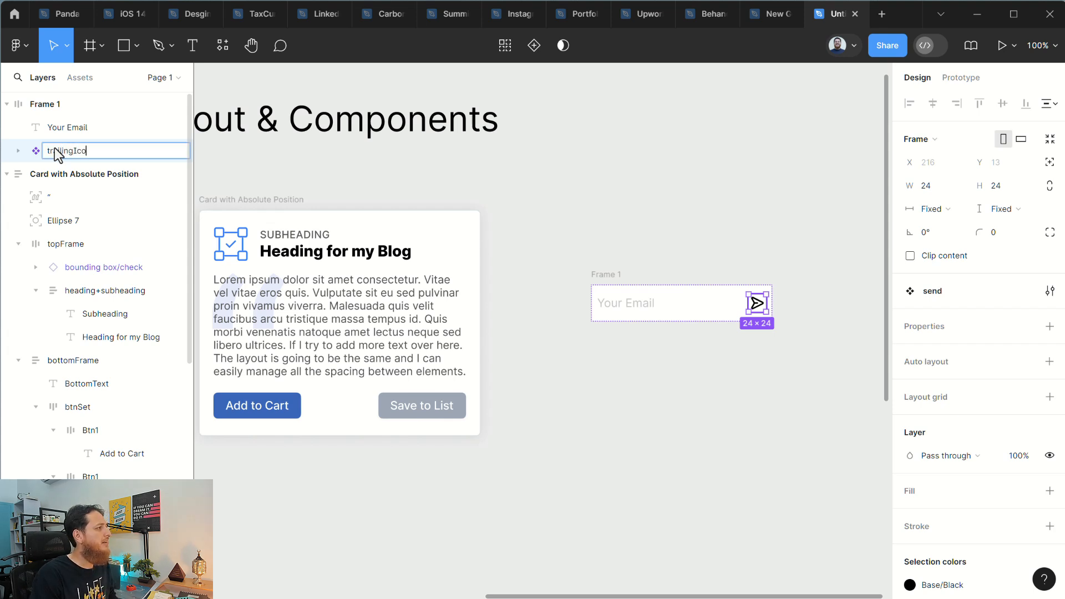
pyautogui.press('Return')
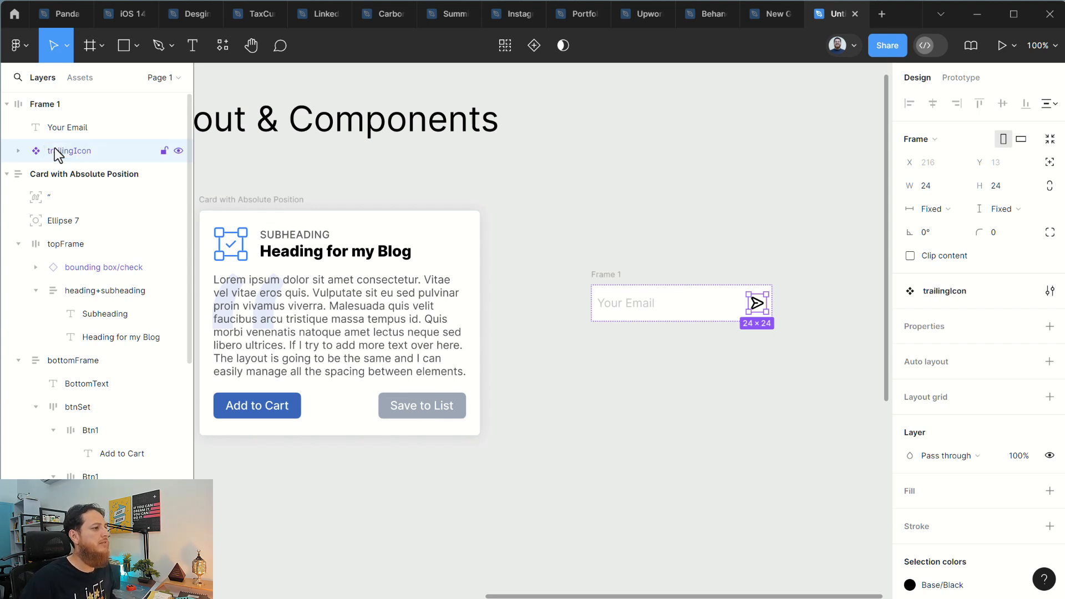
pyautogui.click(610, 287)
pyautogui.click(566, 292)
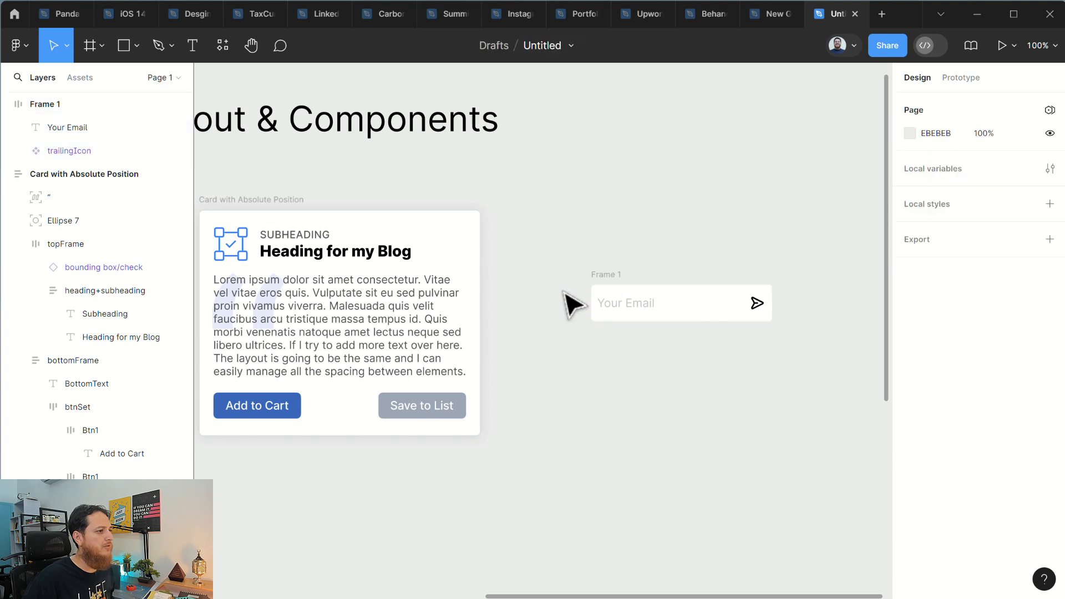
# Step: Add a text layer reading Your Email and place it just above Frame 1 as its label
pyautogui.click(609, 285)
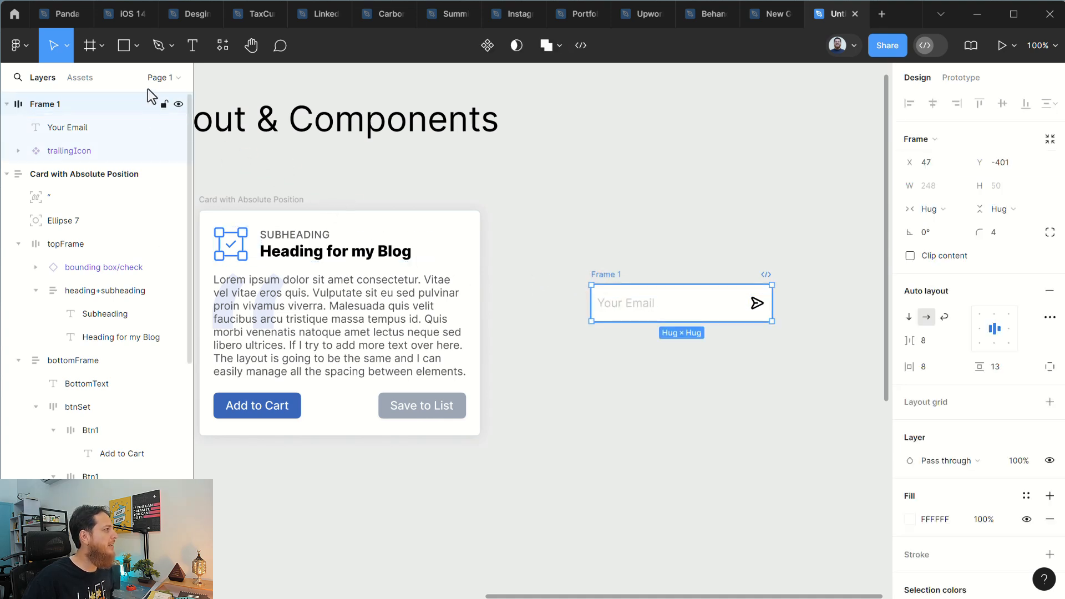
pyautogui.click(193, 46)
pyautogui.click(610, 241)
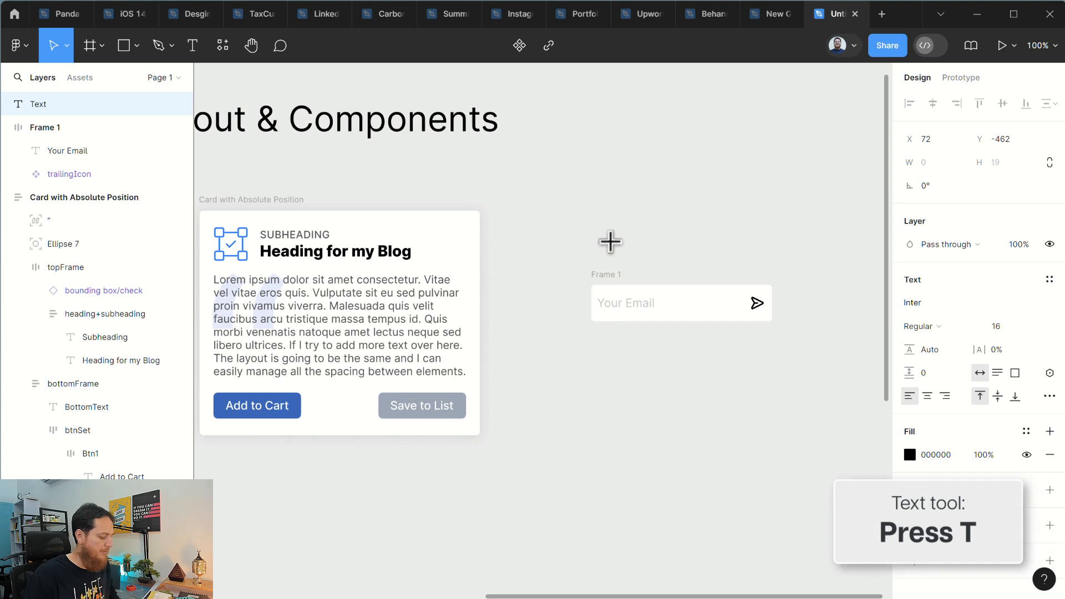
pyautogui.write('Label')
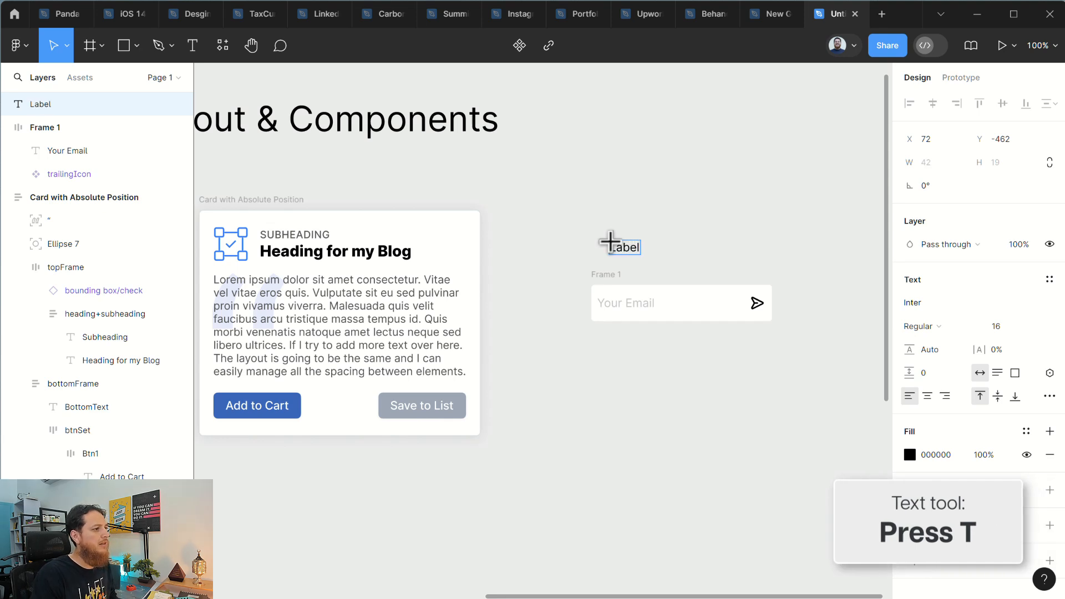
pyautogui.press('BackSpace')
pyautogui.press('BackSpace')
pyautogui.press('BackSpace')
pyautogui.press('BackSpace')
pyautogui.press('BackSpace')
pyautogui.write('Your')
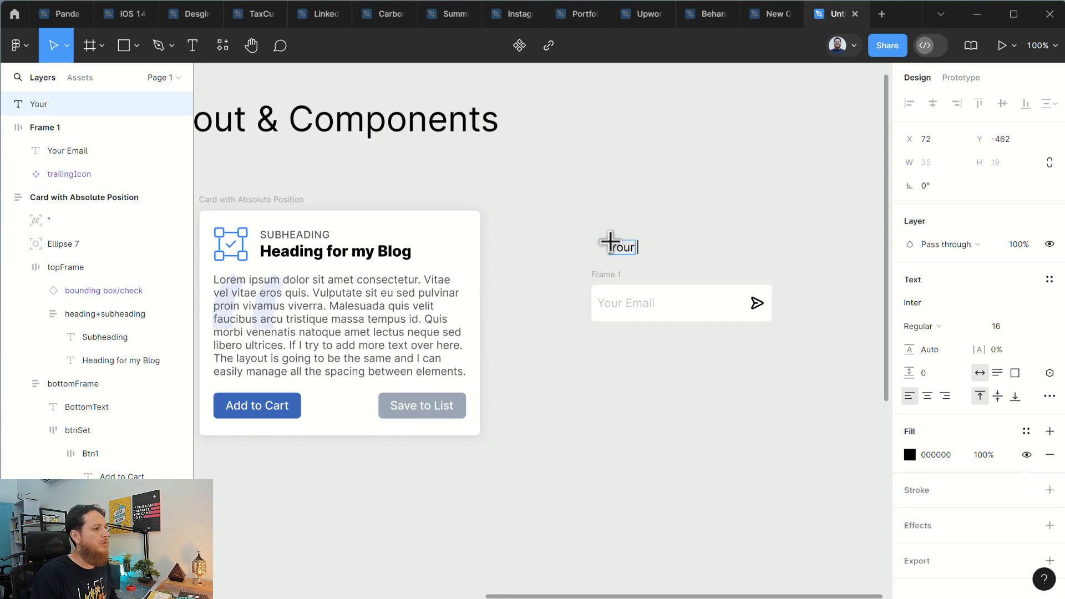
pyautogui.write(' Email')
pyautogui.press('Escape')
pyautogui.moveTo(610, 241); pyautogui.dragTo(609, 280)
# Step: Combine the Your Email label and Frame 1 into a vertical auto layout frame
pyautogui.click(608, 279)
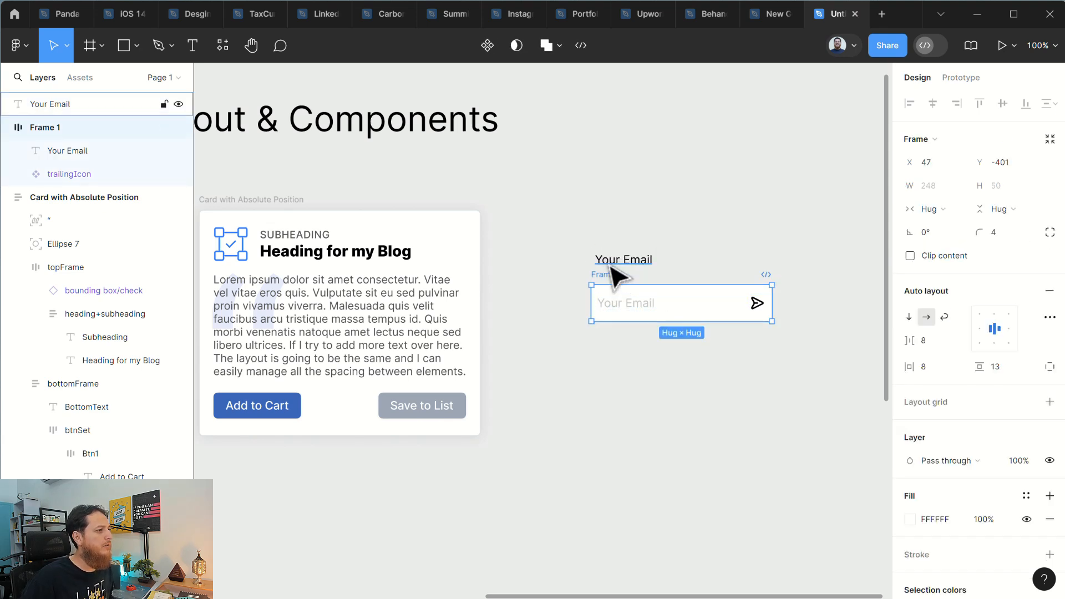
pyautogui.keyDown('shift'); pyautogui.click(609, 265); pyautogui.keyUp('shift')
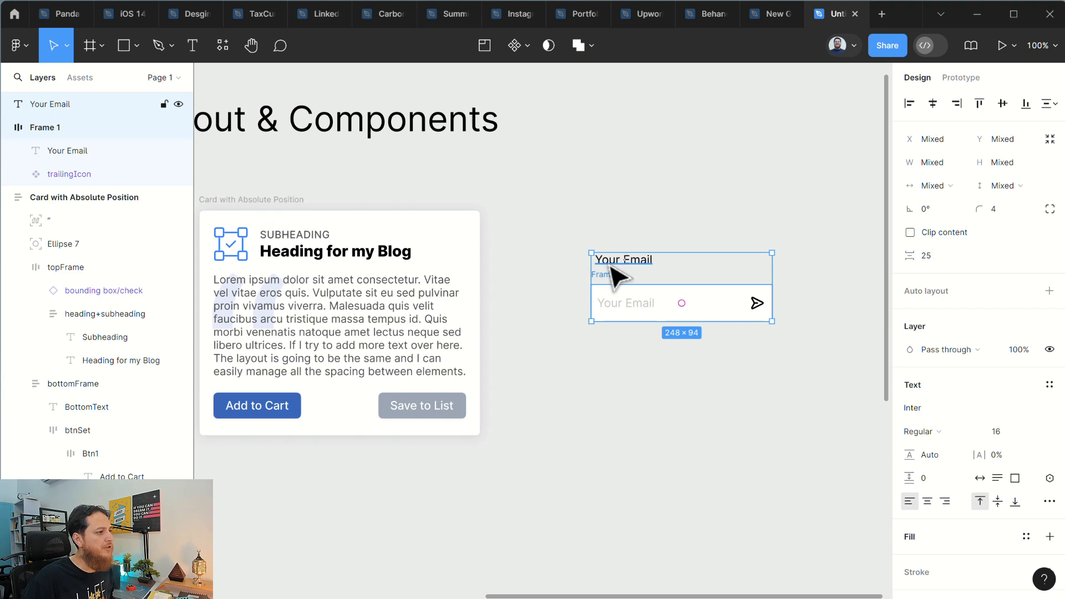
pyautogui.hotkey('shift', 'a')
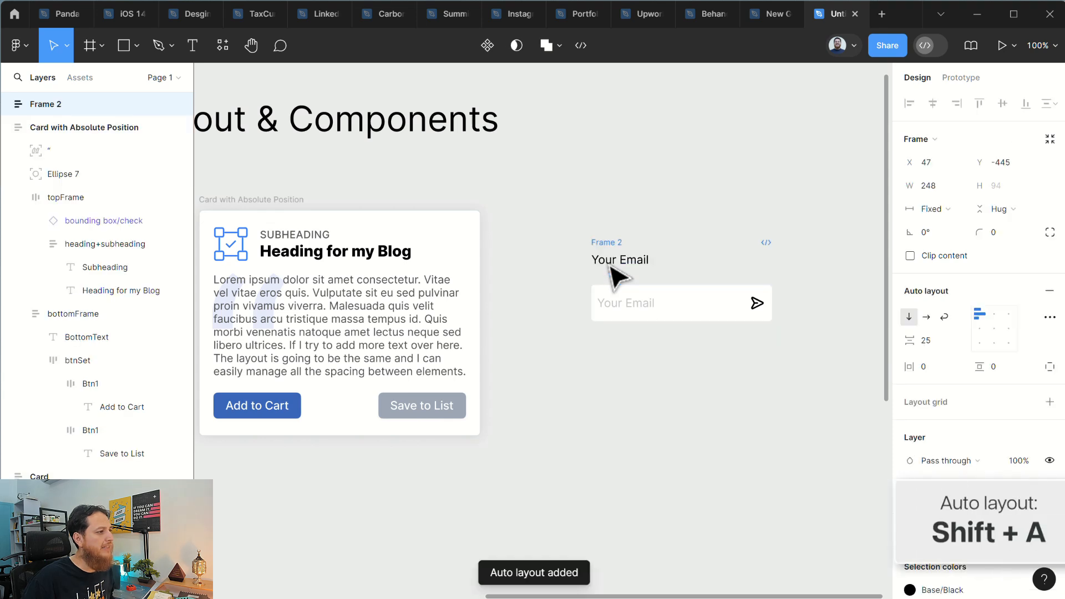
# Step: Set the vertical spacing between the label and the input field in Frame 2 to 6
pyautogui.write('2')
pyautogui.press('Return')
pyautogui.click(933, 342)
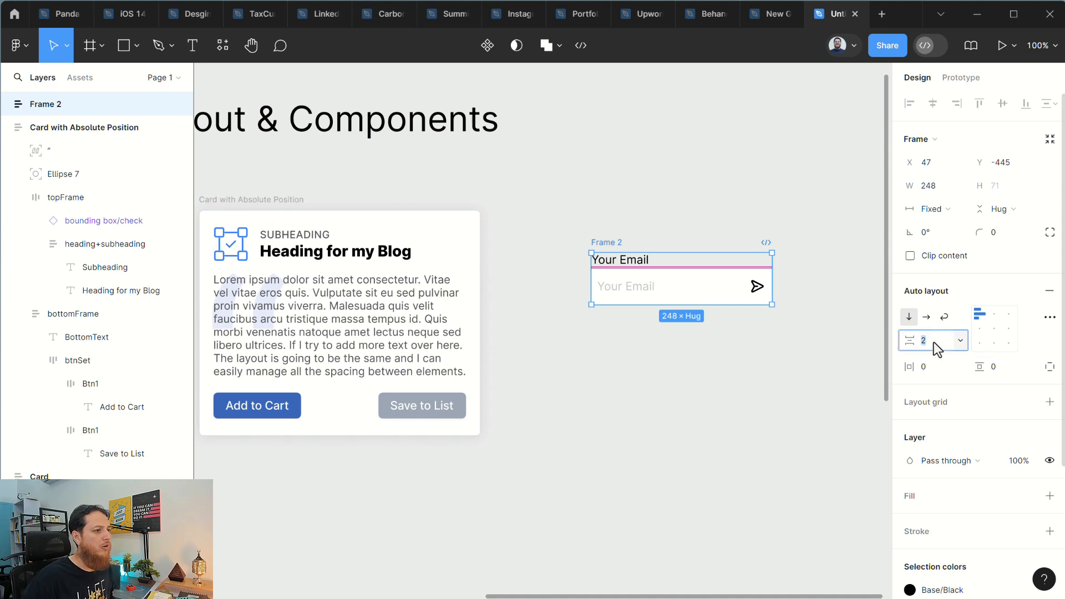
pyautogui.press('Up')
pyautogui.press('Up')
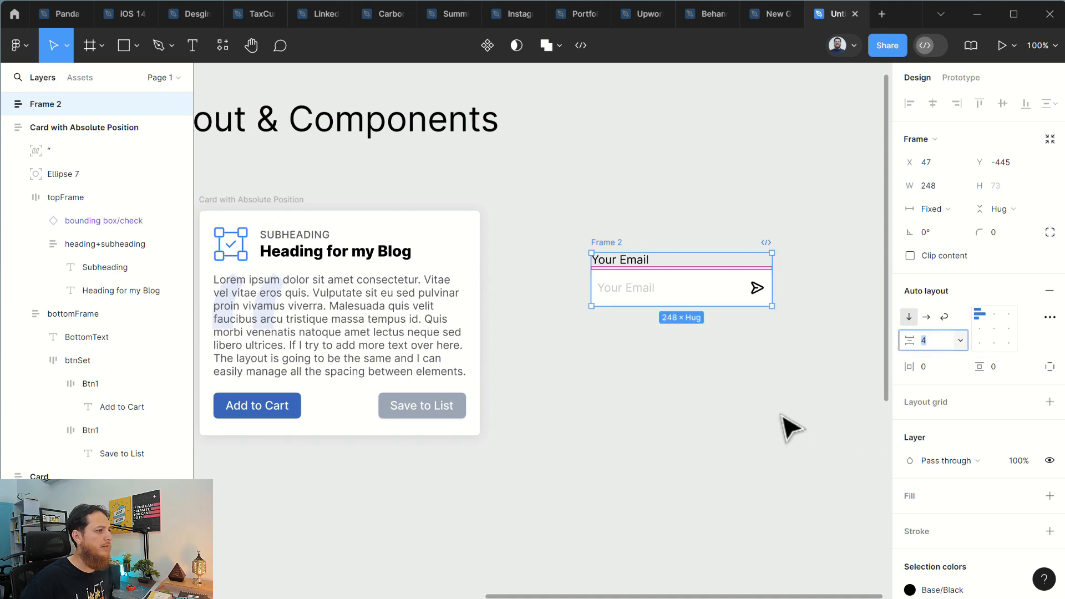
pyautogui.click(784, 421)
pyautogui.click(623, 263)
pyautogui.click(611, 243)
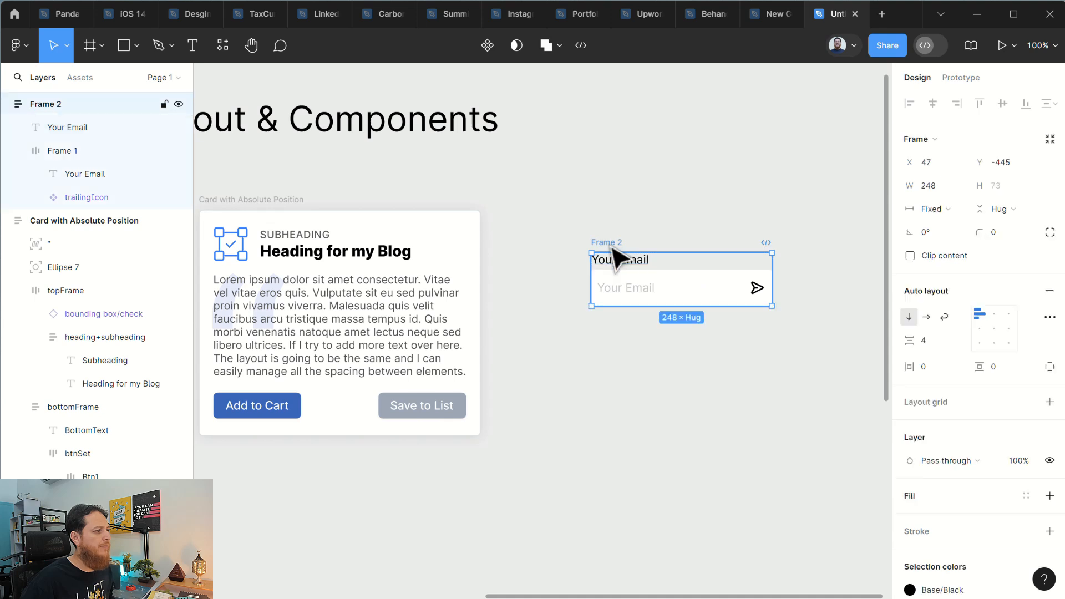
pyautogui.click(925, 341)
pyautogui.press('Up')
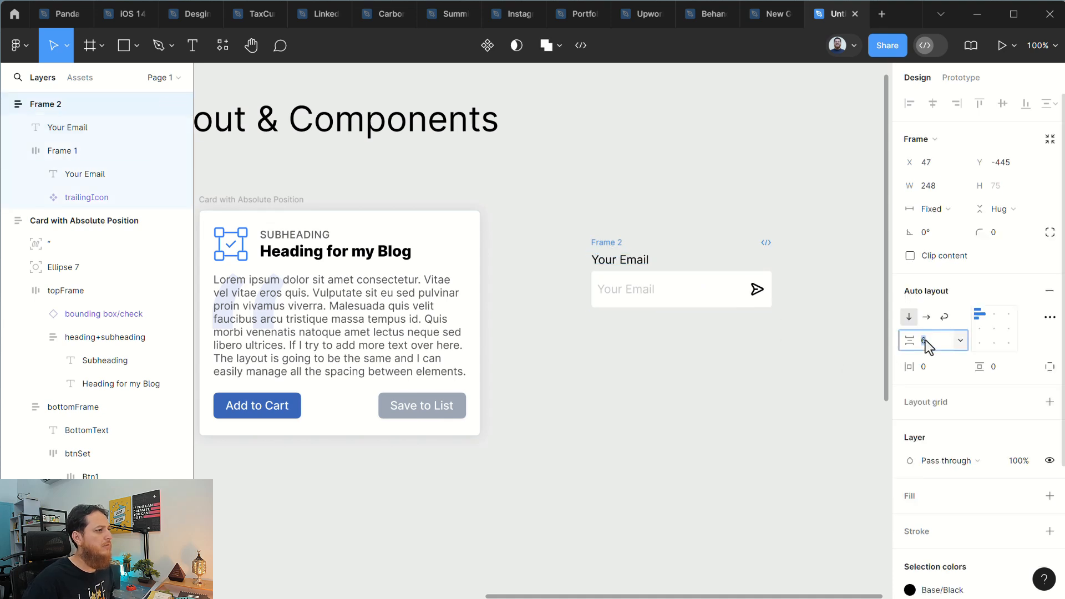
pyautogui.click(785, 445)
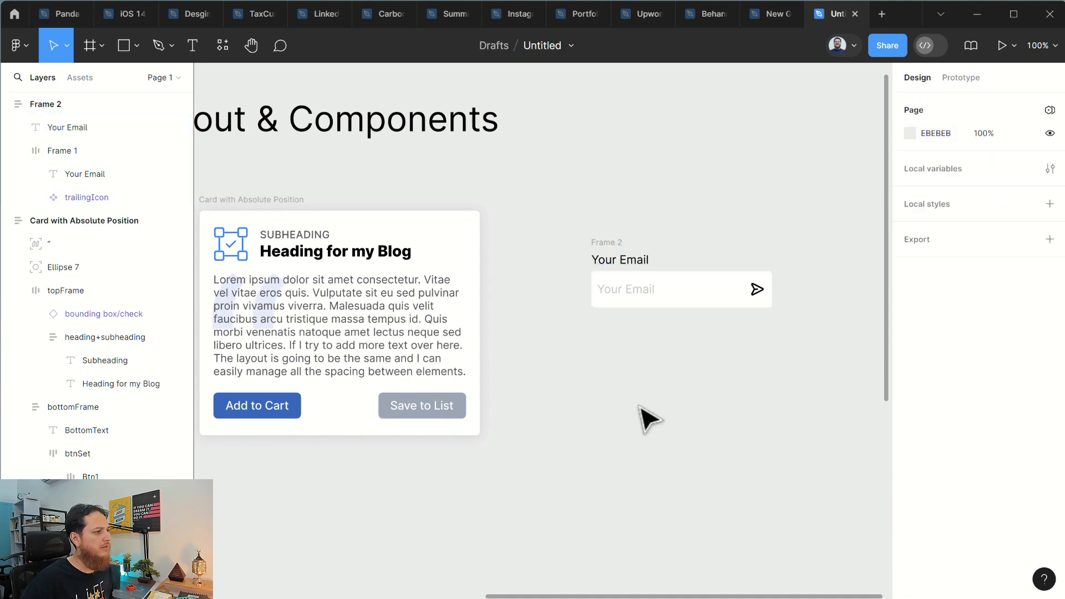
# Step: Replace the gray placeholder text inside Frame 1 with a sample email address
pyautogui.doubleClick(625, 300)
pyautogui.doubleClick(626, 300)
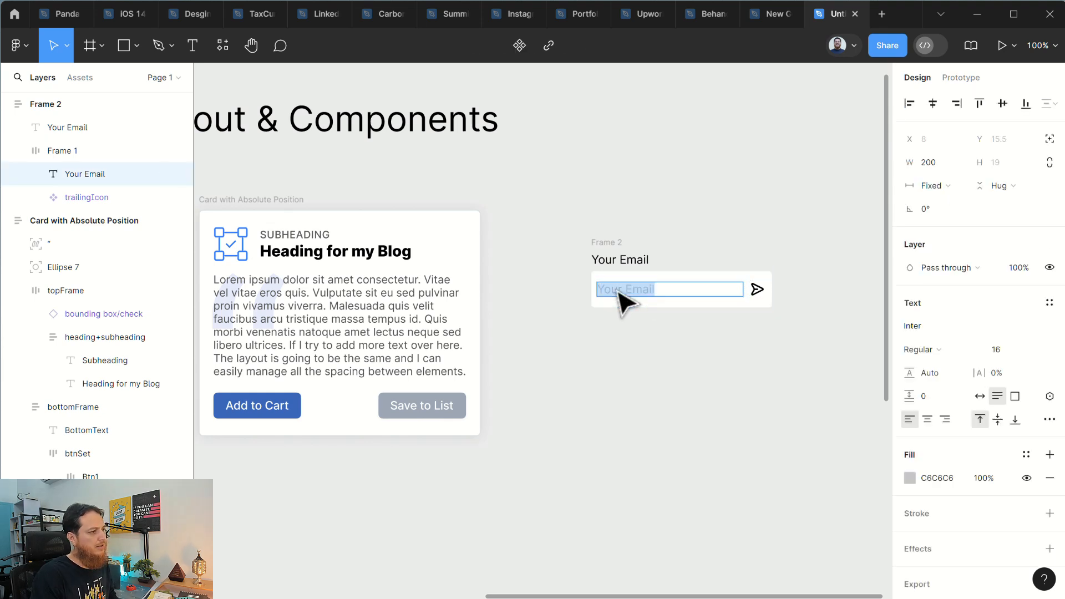
pyautogui.write('email@domain.')
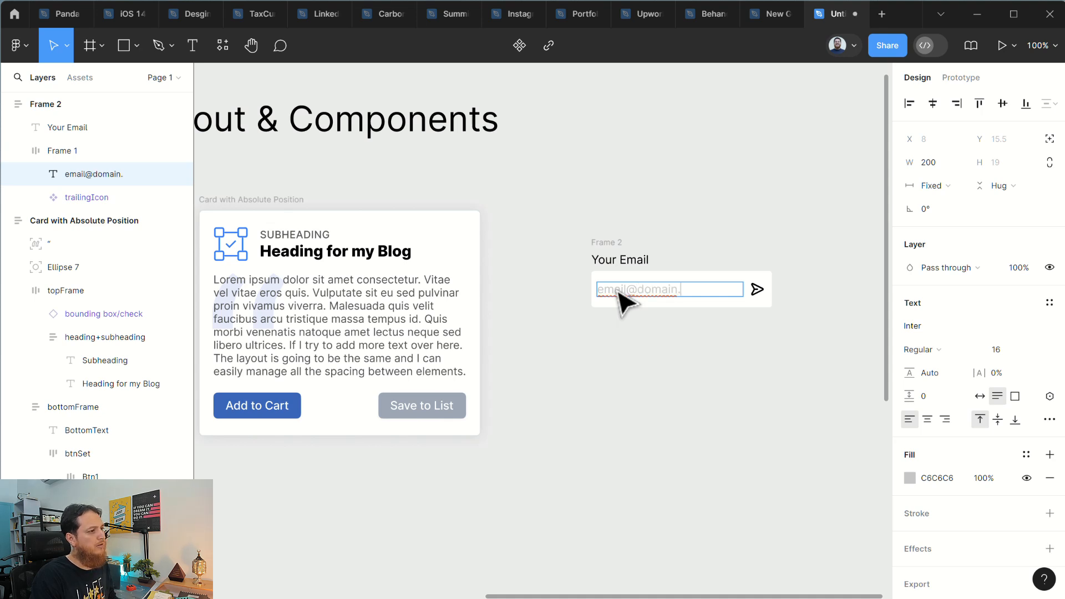
pyautogui.write('com')
pyautogui.press('Escape')
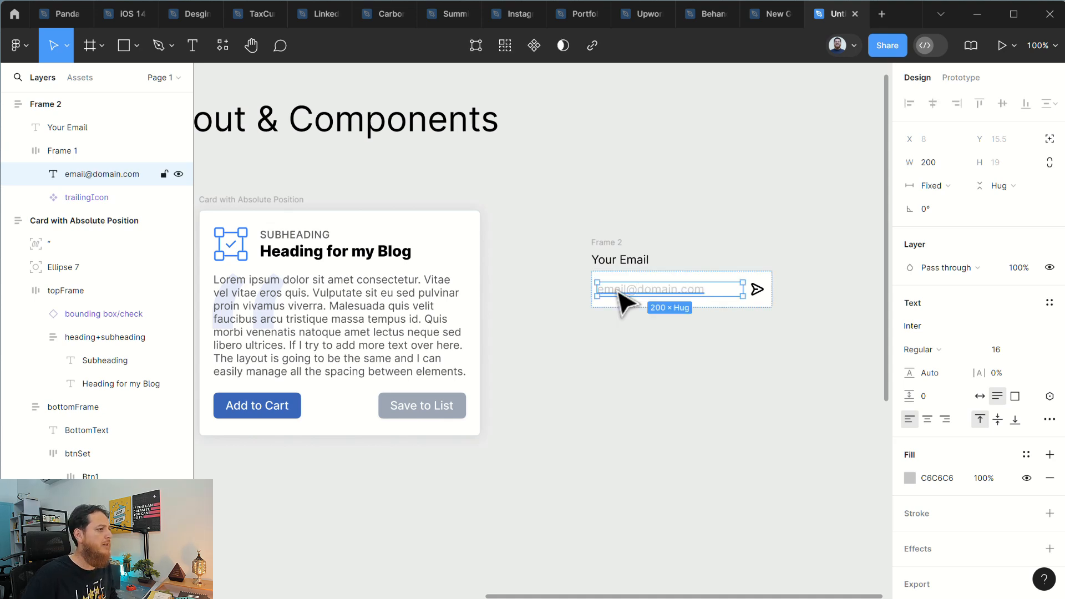
pyautogui.click(536, 335)
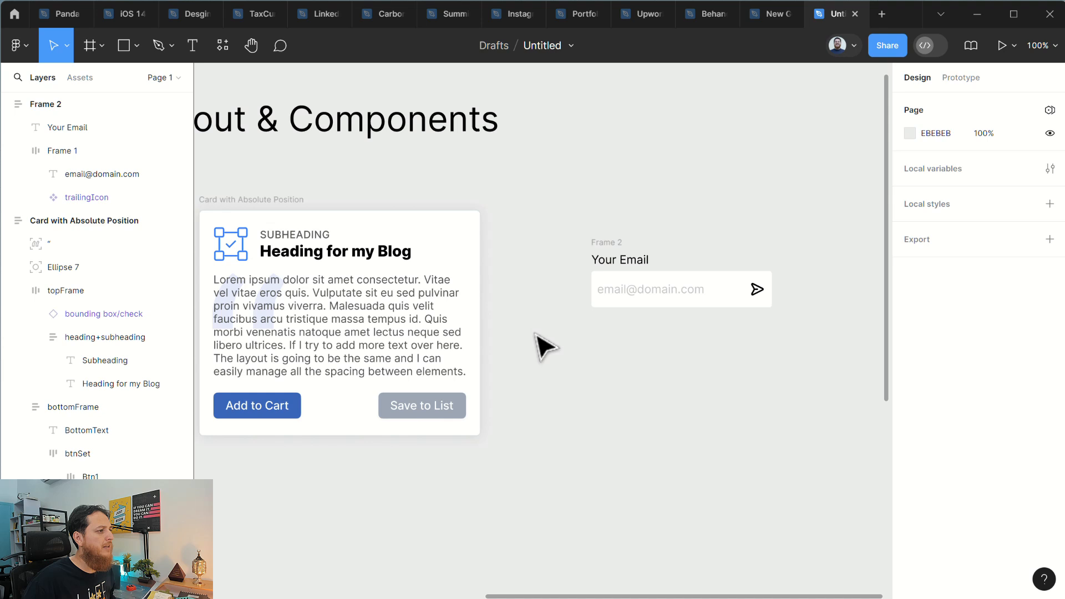
# Step: Split Frame 1's padding into individual sides and set its right padding to 12
pyautogui.click(759, 291)
pyautogui.click(760, 291)
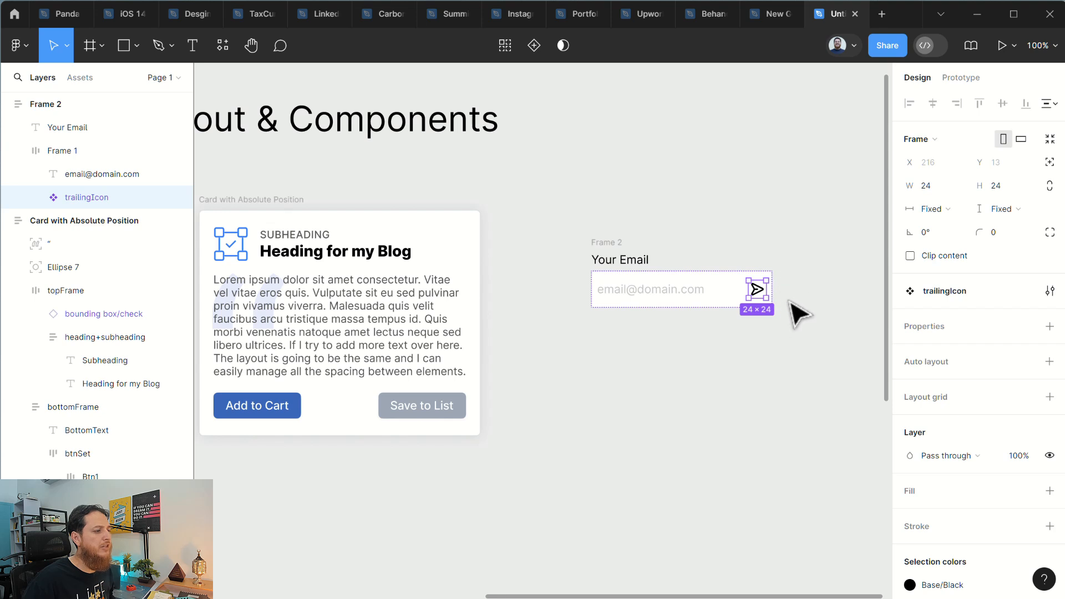
pyautogui.click(614, 252)
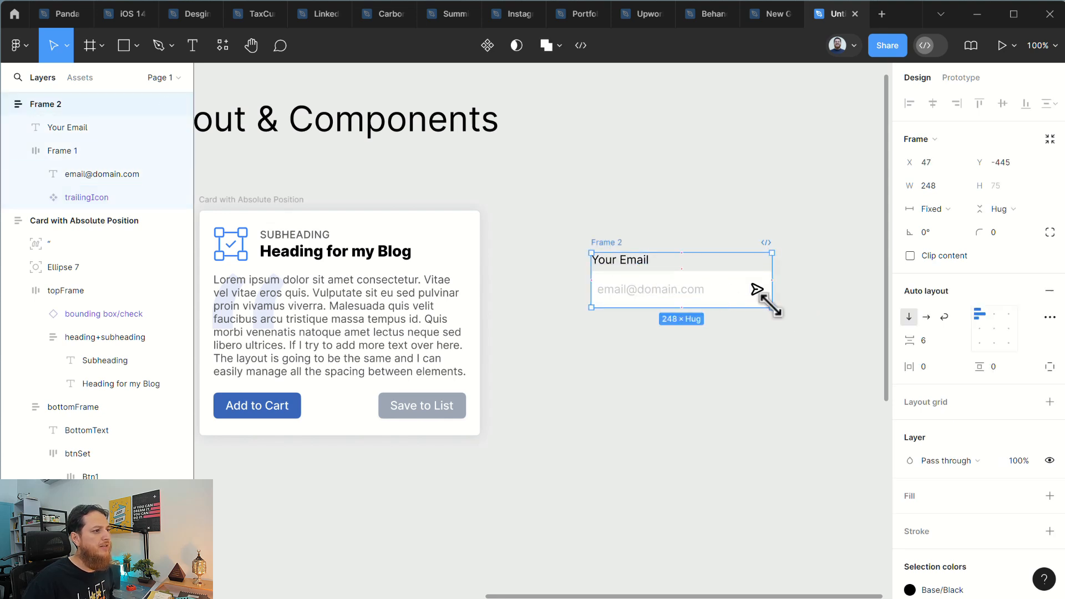
pyautogui.click(664, 282)
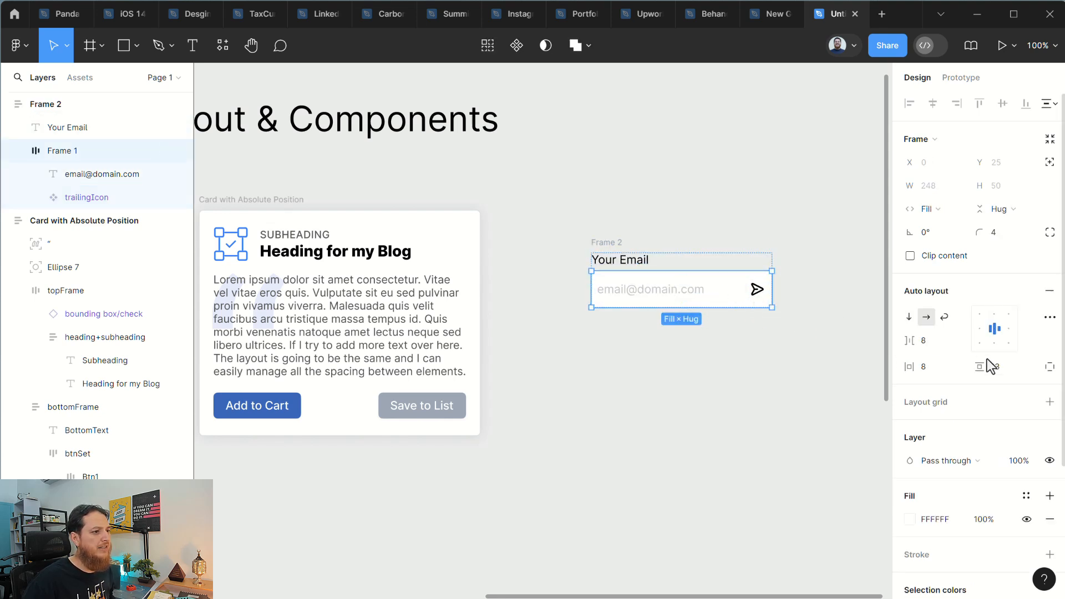
pyautogui.click(934, 364)
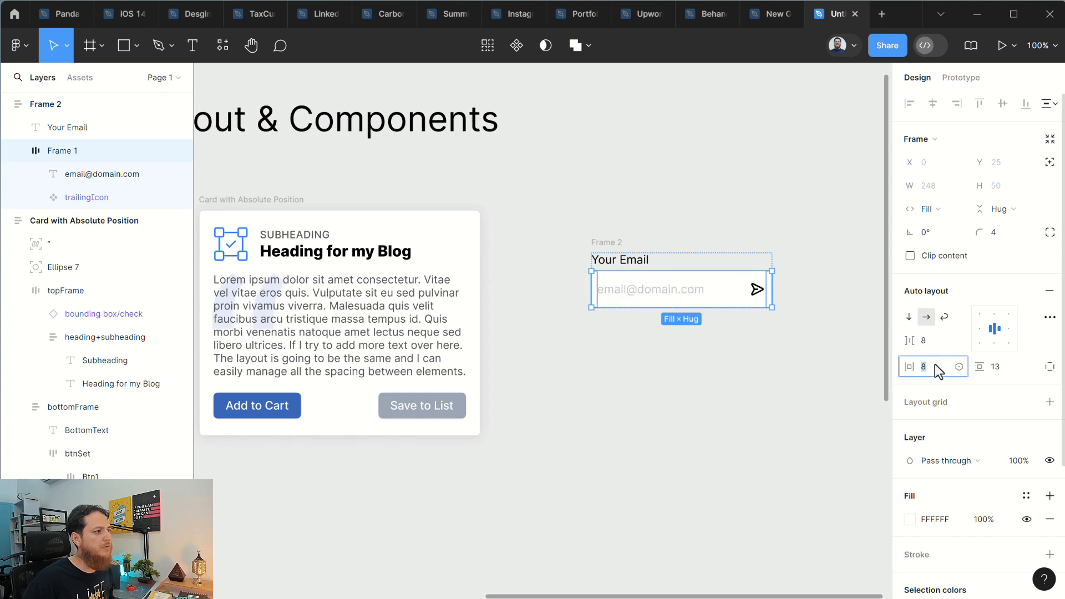
pyautogui.click(1049, 367)
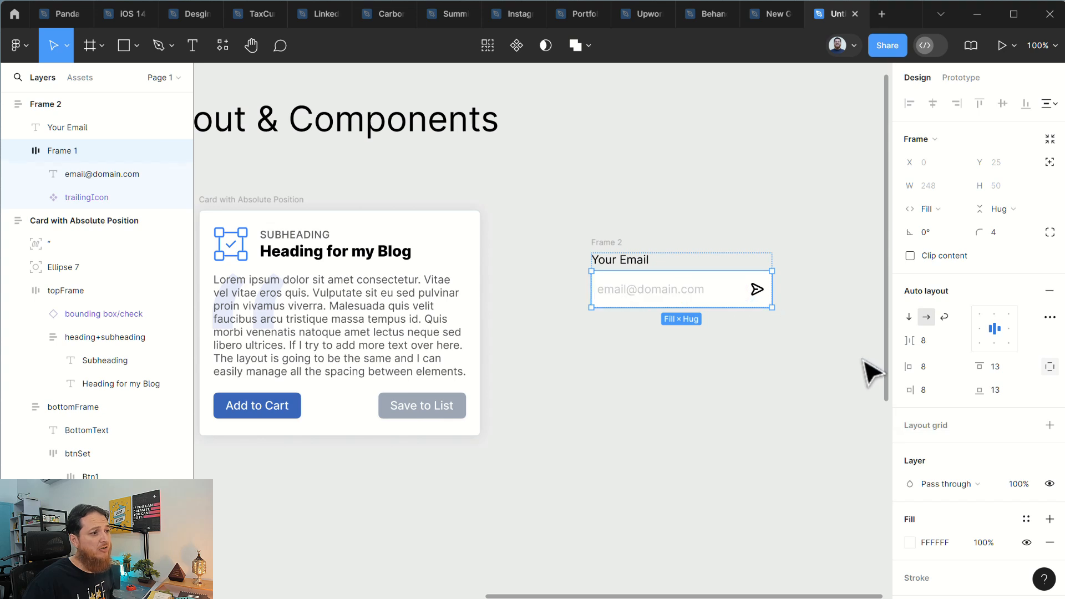
pyautogui.write('10')
pyautogui.press('Return')
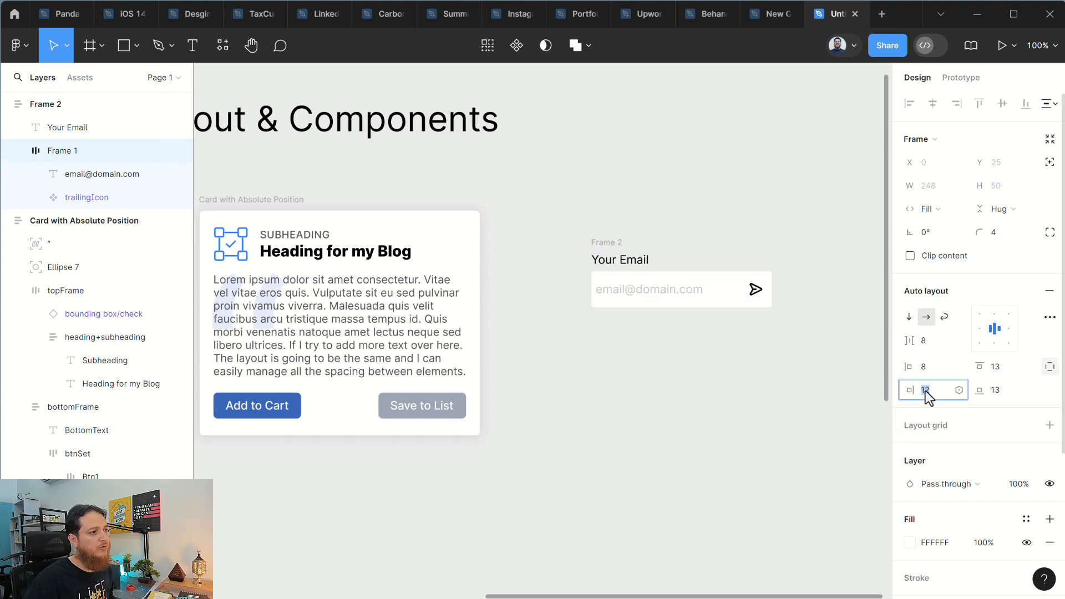
# Step: Set Frame 1's left padding to 12
pyautogui.click(926, 370)
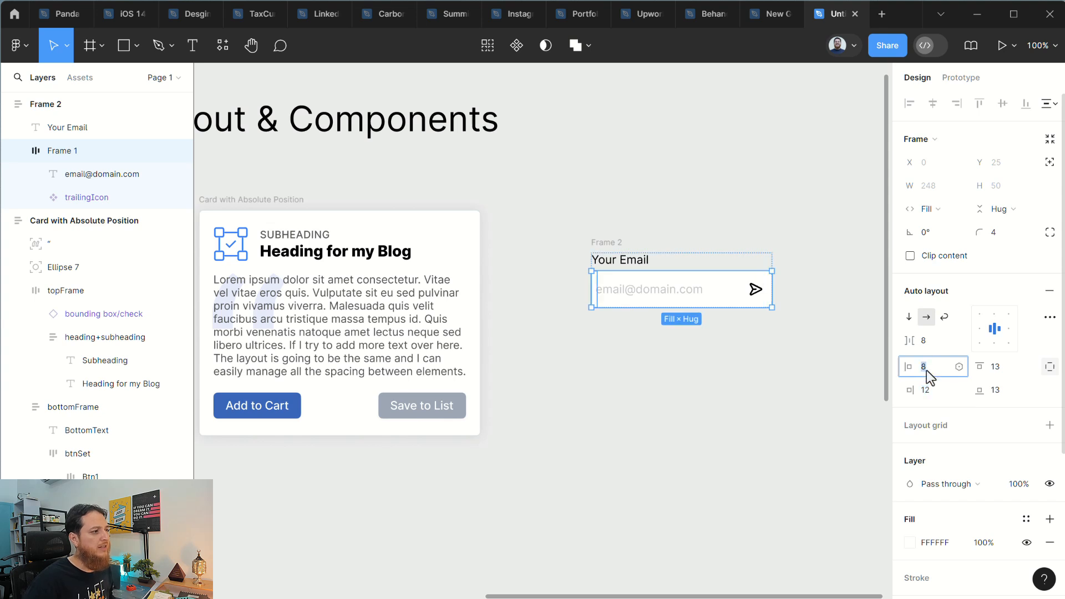
pyautogui.write('9')
pyautogui.press('Return')
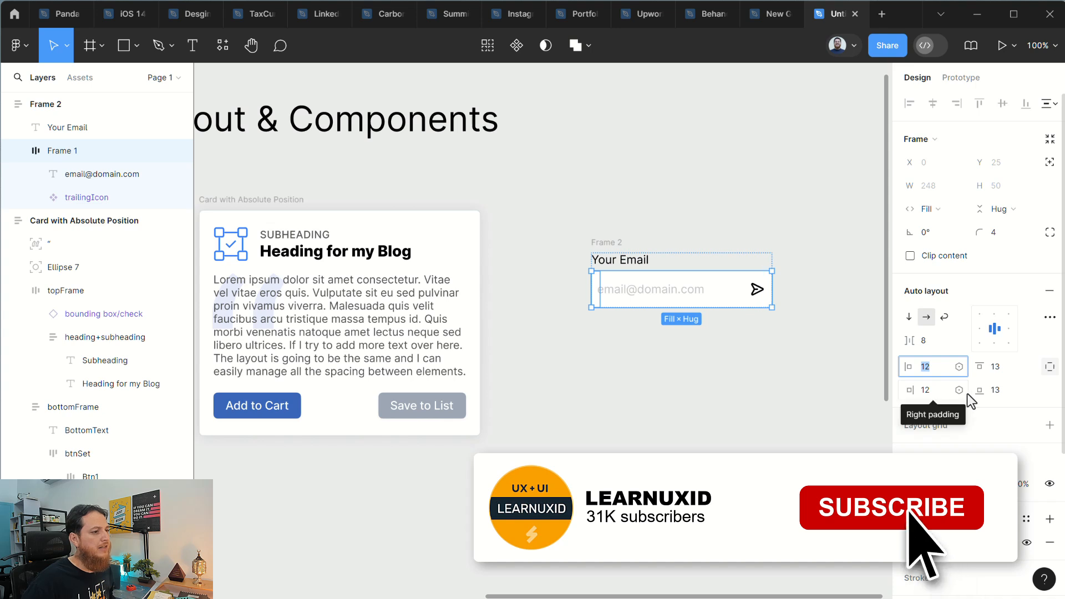
pyautogui.click(758, 395)
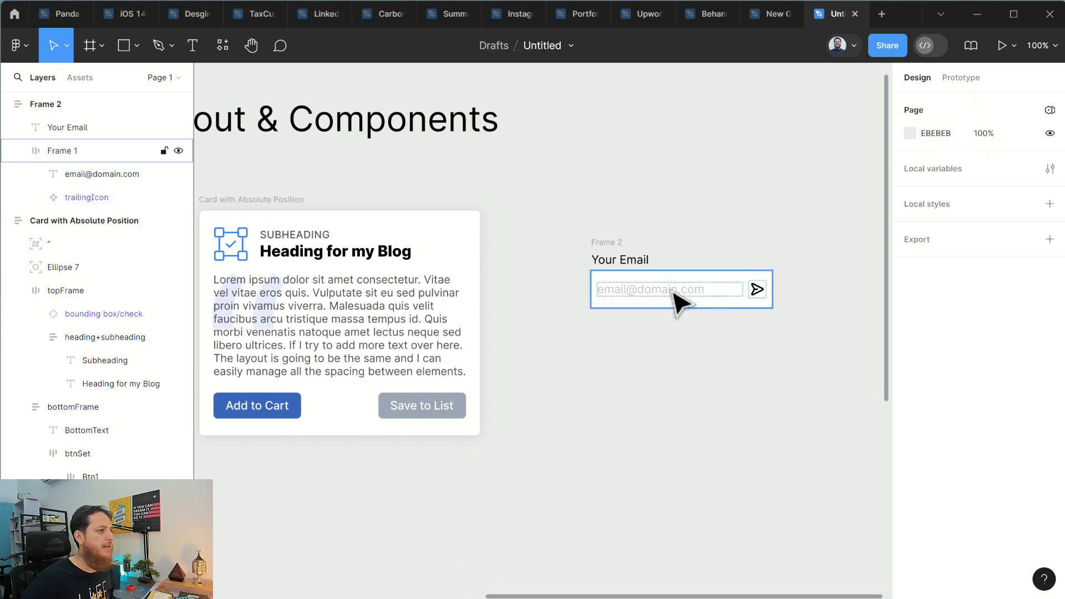
# Step: Try a vertical padding of 14 on Frame 1 and return it to 13
pyautogui.click(643, 286)
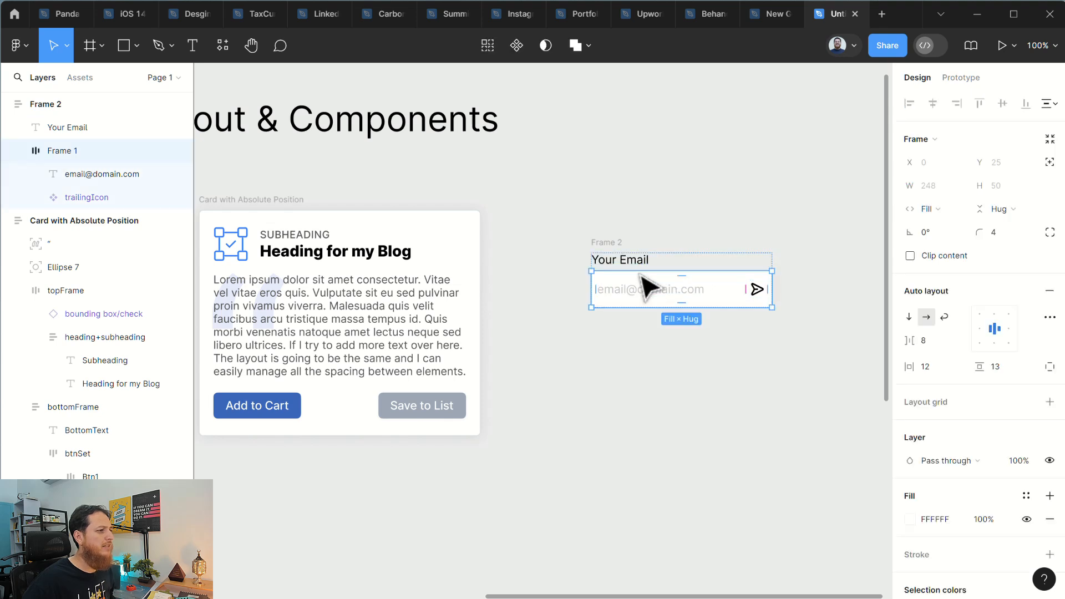
pyautogui.click(928, 367)
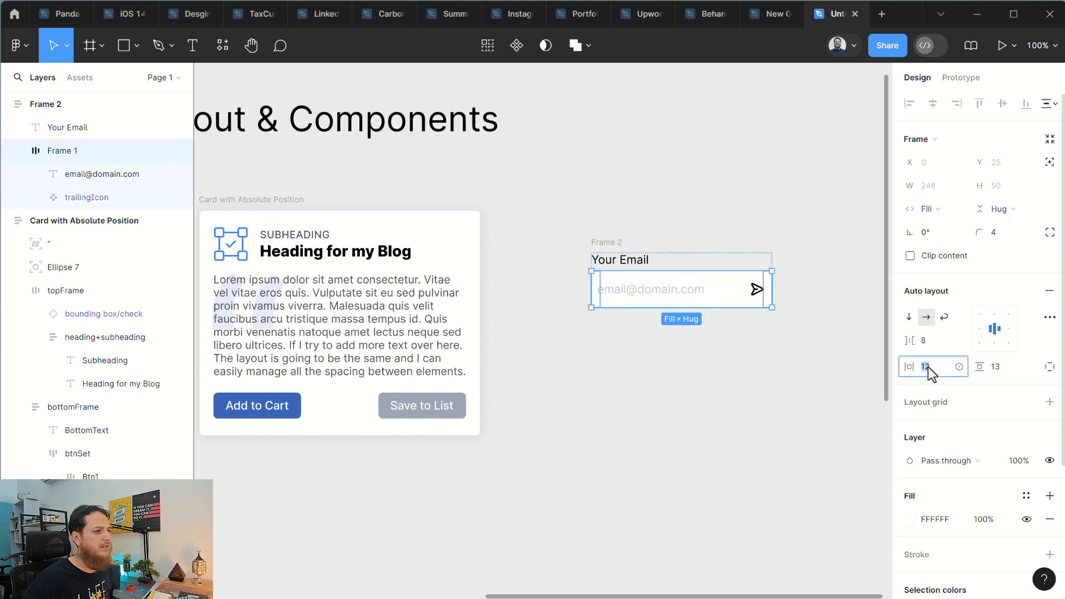
pyautogui.click(1001, 370)
pyautogui.press('Up')
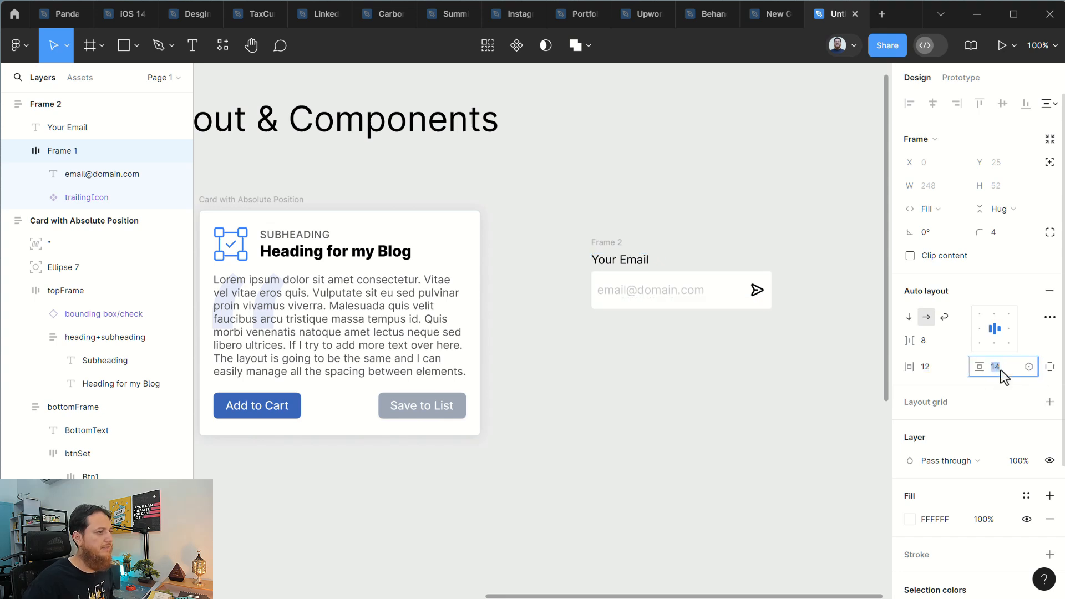
pyautogui.press('Down')
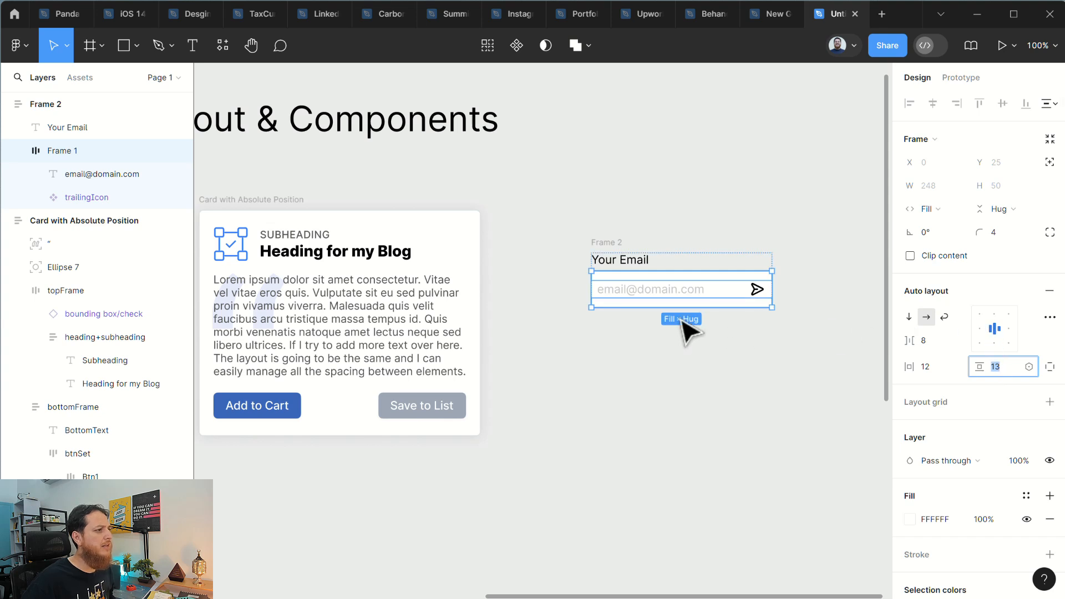
# Step: Rename the Frame 1 layer, which holds the placeholder and trailing icon, to content
pyautogui.click(654, 294)
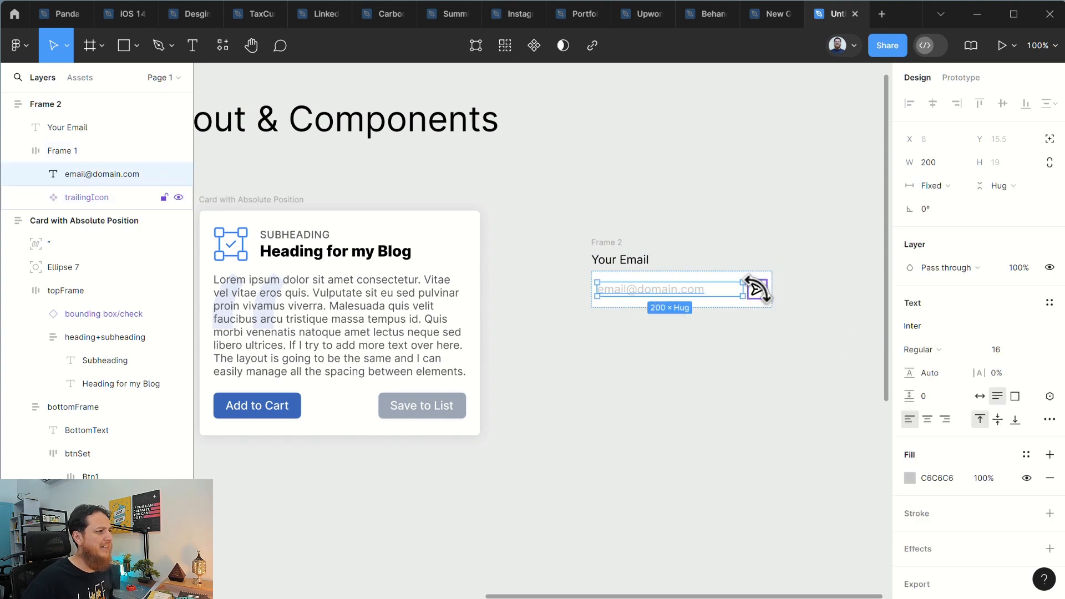
pyautogui.doubleClick(62, 150)
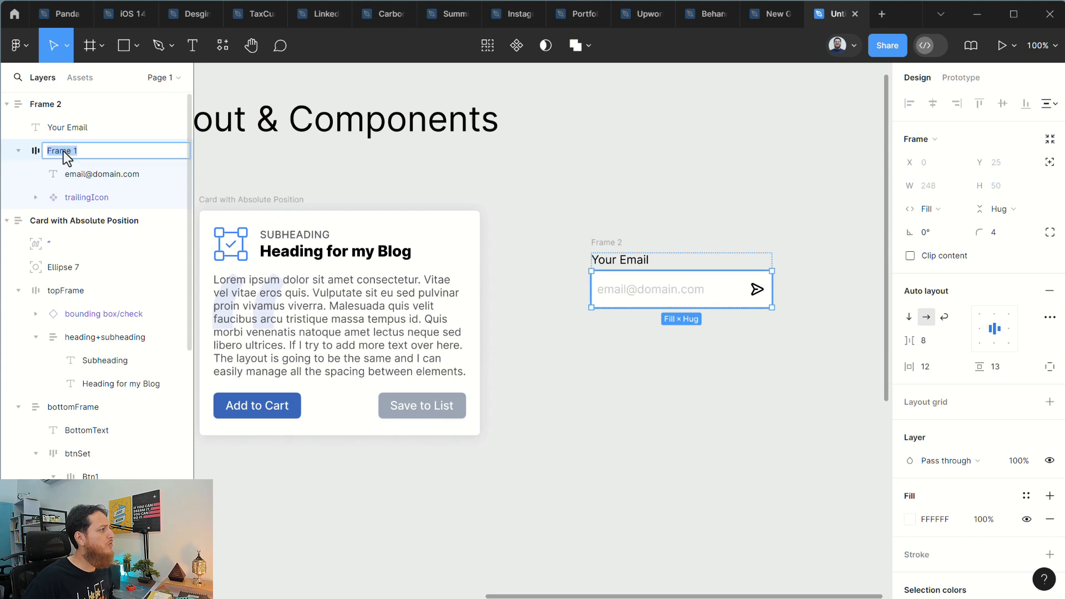
pyautogui.write('content')
pyautogui.press('Return')
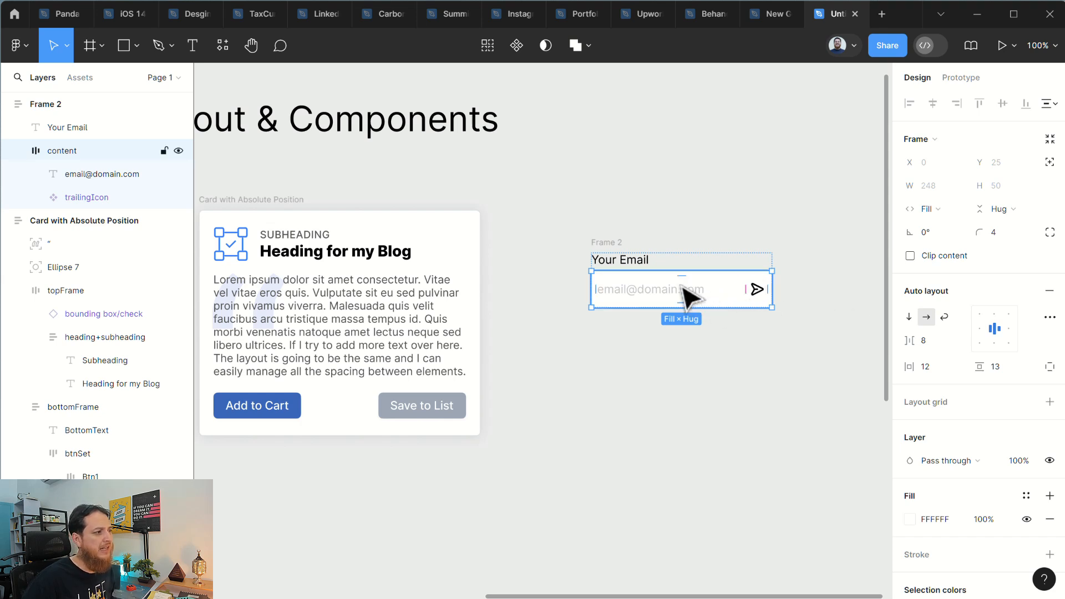
# Step: Duplicate Frame 2 with its label and input field and place the copy below the original
pyautogui.click(660, 300)
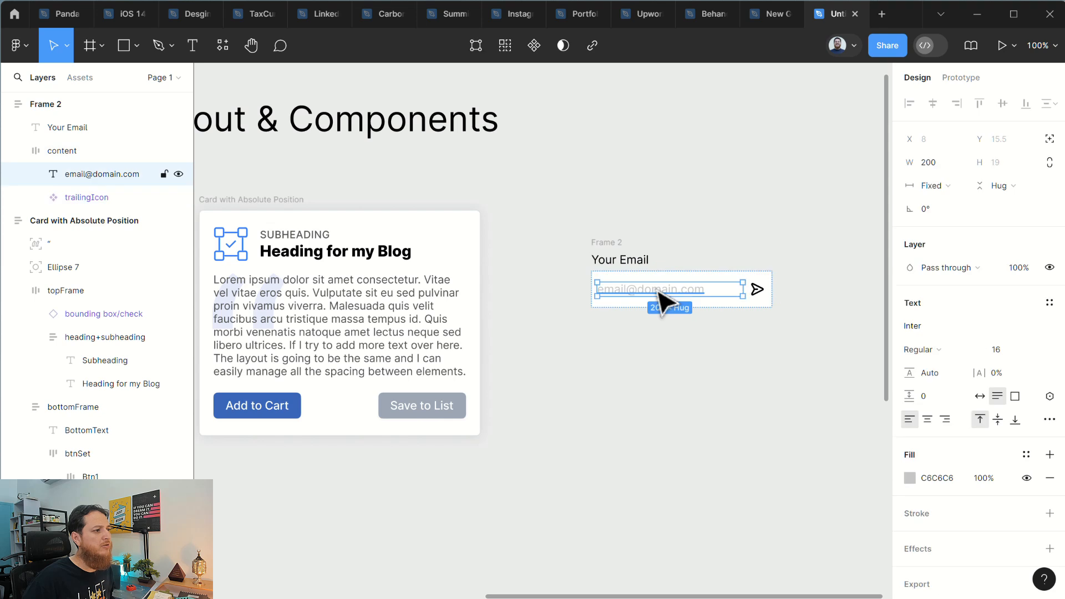
pyautogui.click(830, 301)
pyautogui.click(621, 259)
pyautogui.click(606, 243)
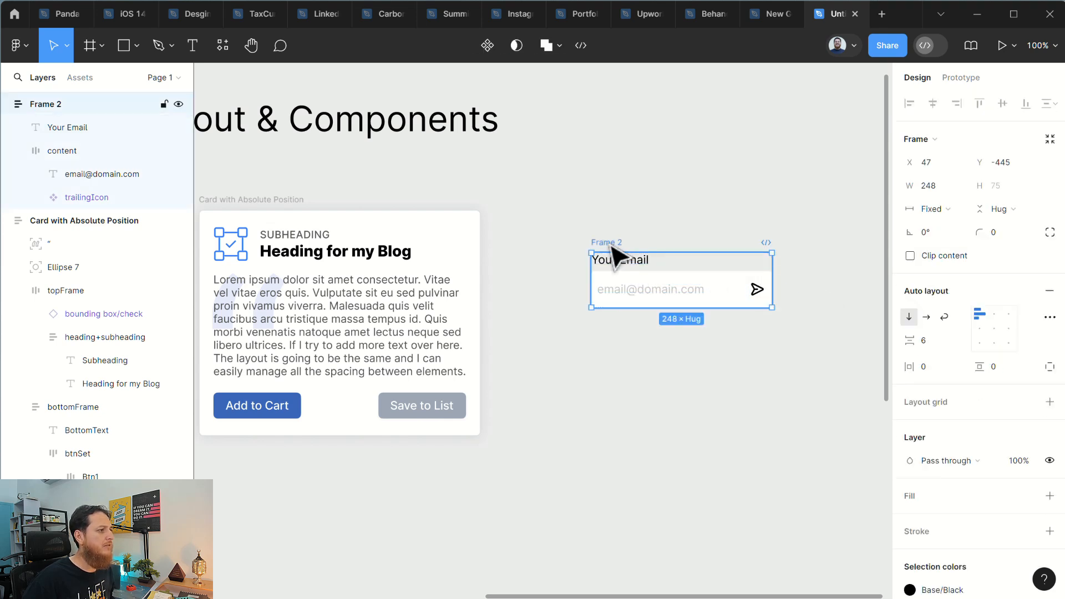
pyautogui.moveTo(613, 256); pyautogui.dragTo(620, 368)
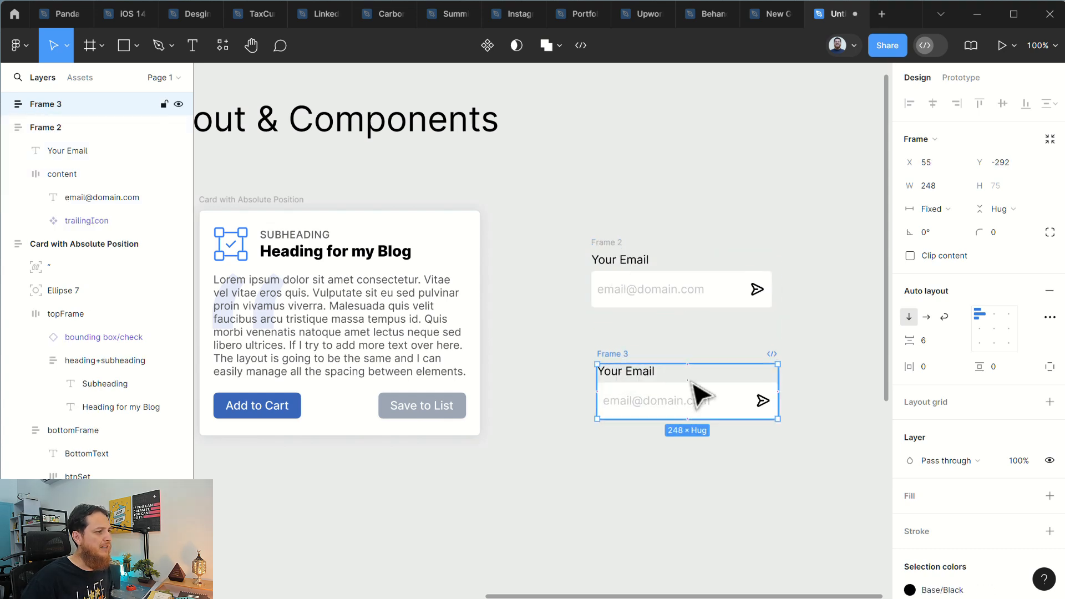
# Step: Widen the duplicated Frame 3 to 364 and left-align the items in its content frame
pyautogui.moveTo(780, 390); pyautogui.dragTo(863, 389)
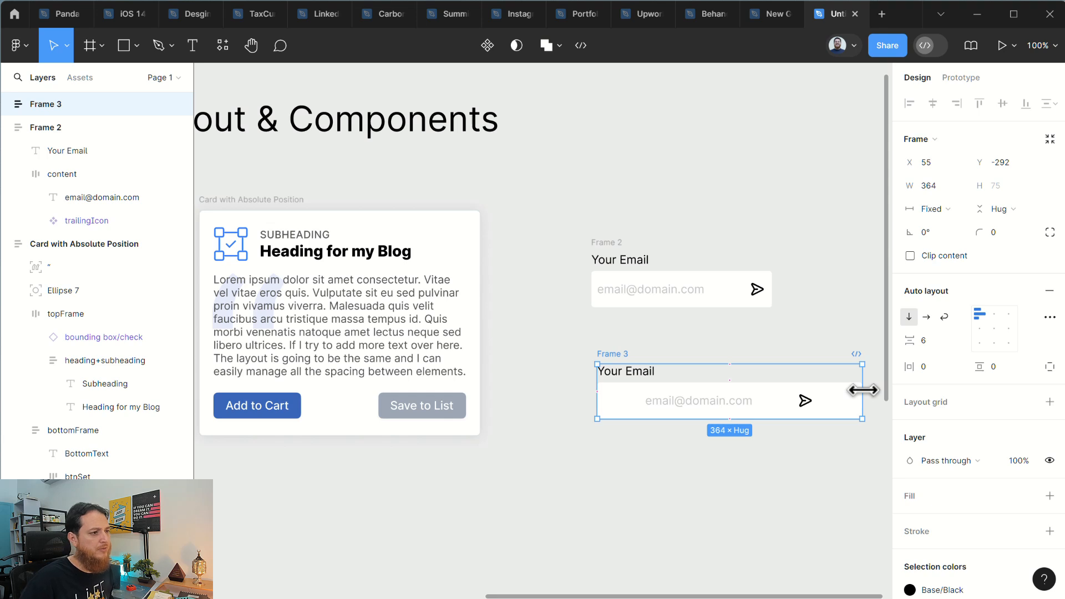
pyautogui.click(716, 409)
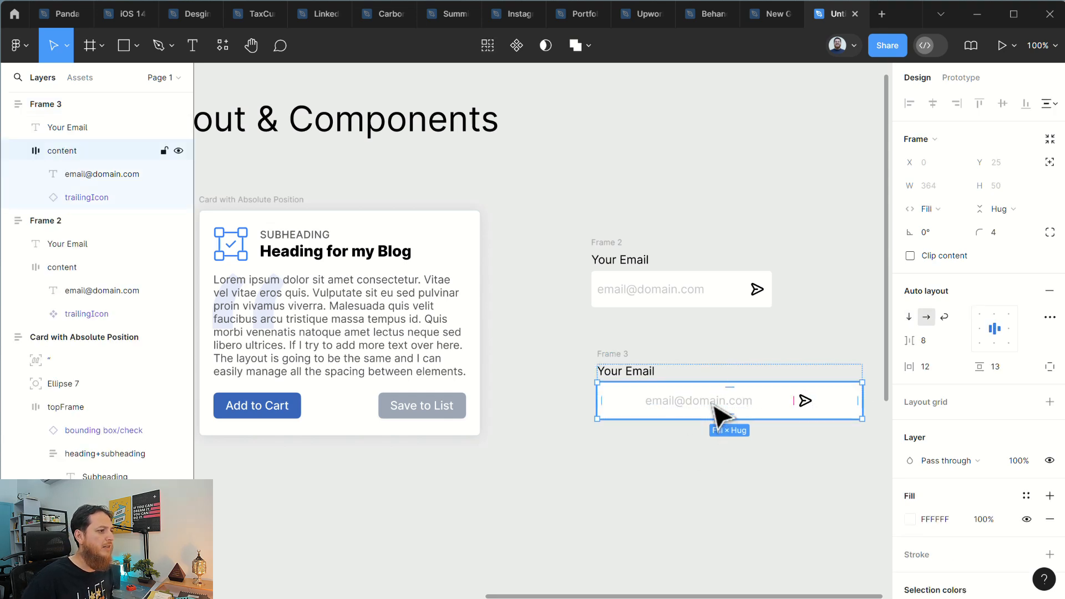
pyautogui.click(715, 408)
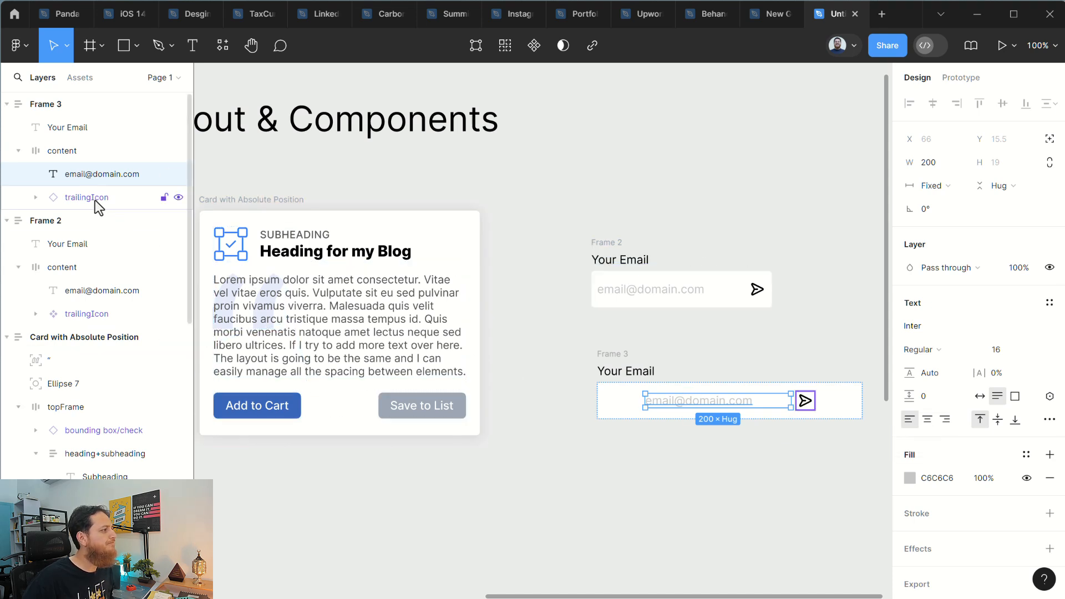
pyautogui.click(64, 151)
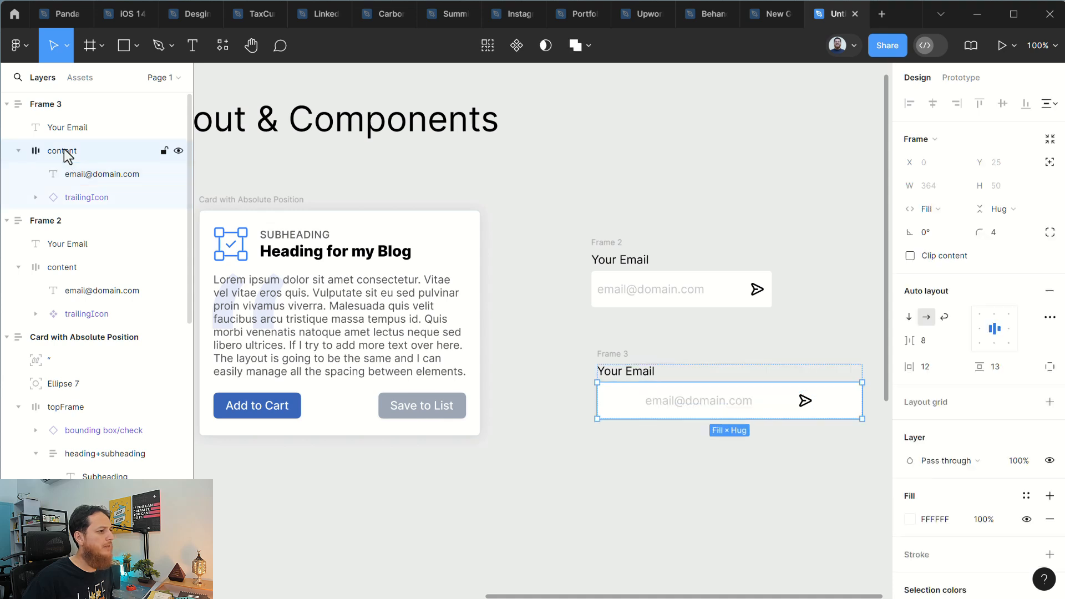
pyautogui.click(979, 330)
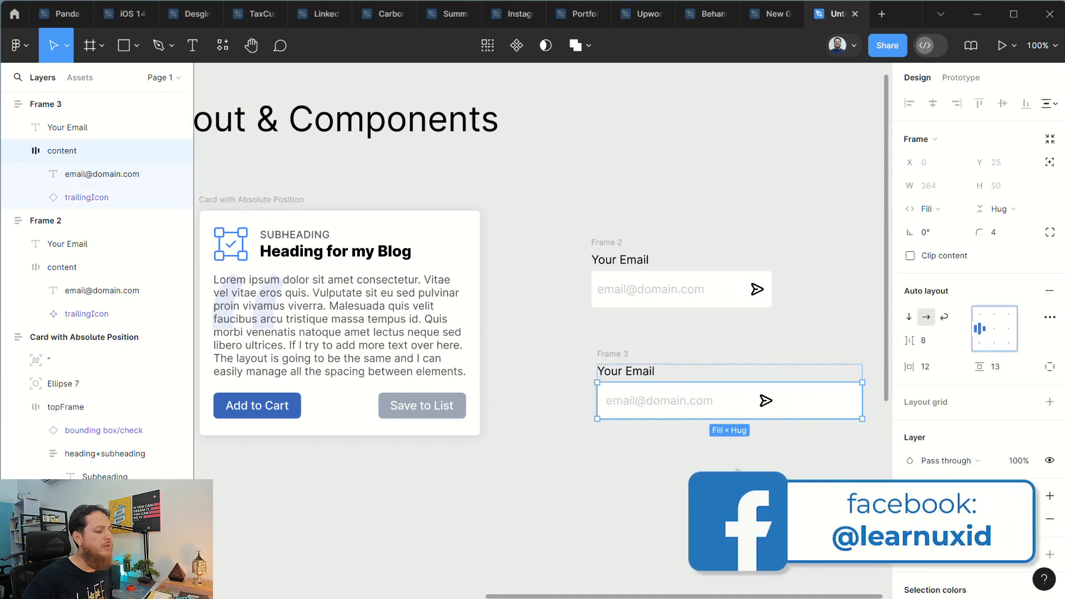
# Step: Set the horizontal gap between the placeholder and trailing icon in Frame 3's content frame to Auto
pyautogui.click(930, 342)
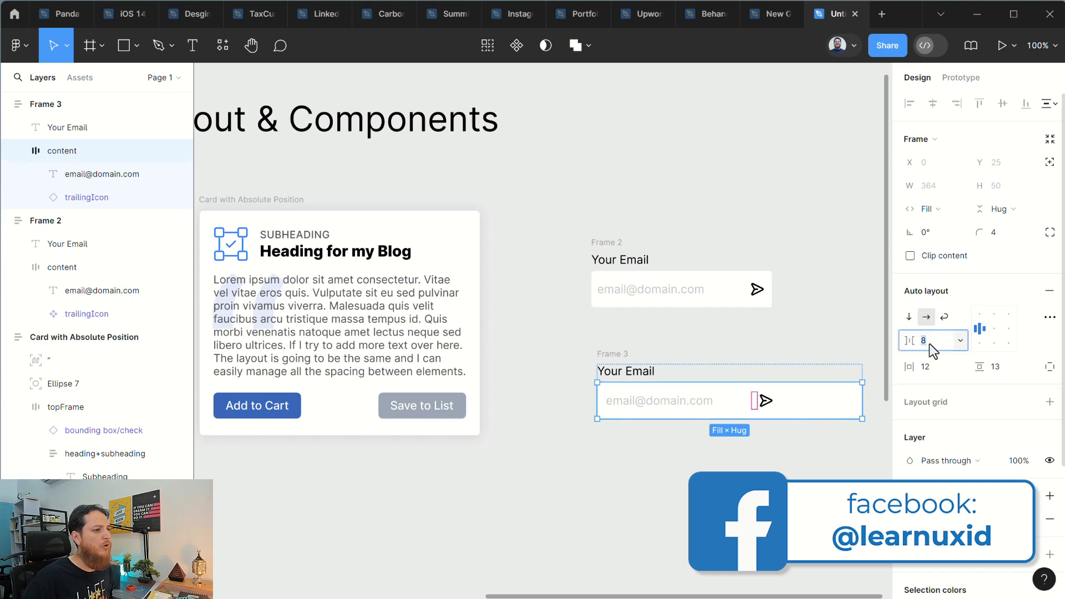
pyautogui.write('auto')
pyautogui.press('Return')
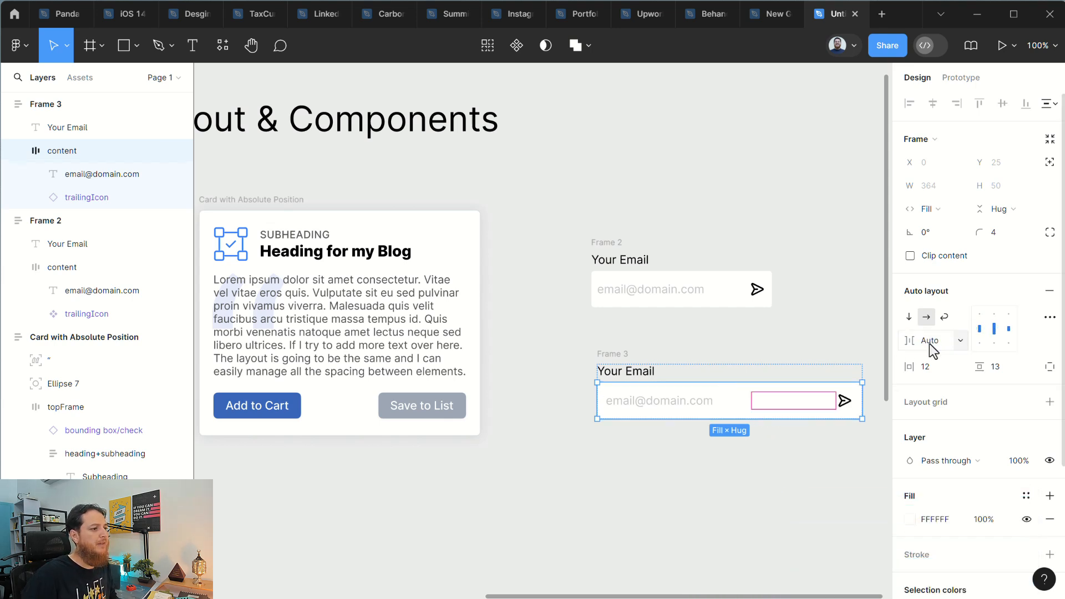
pyautogui.click(768, 461)
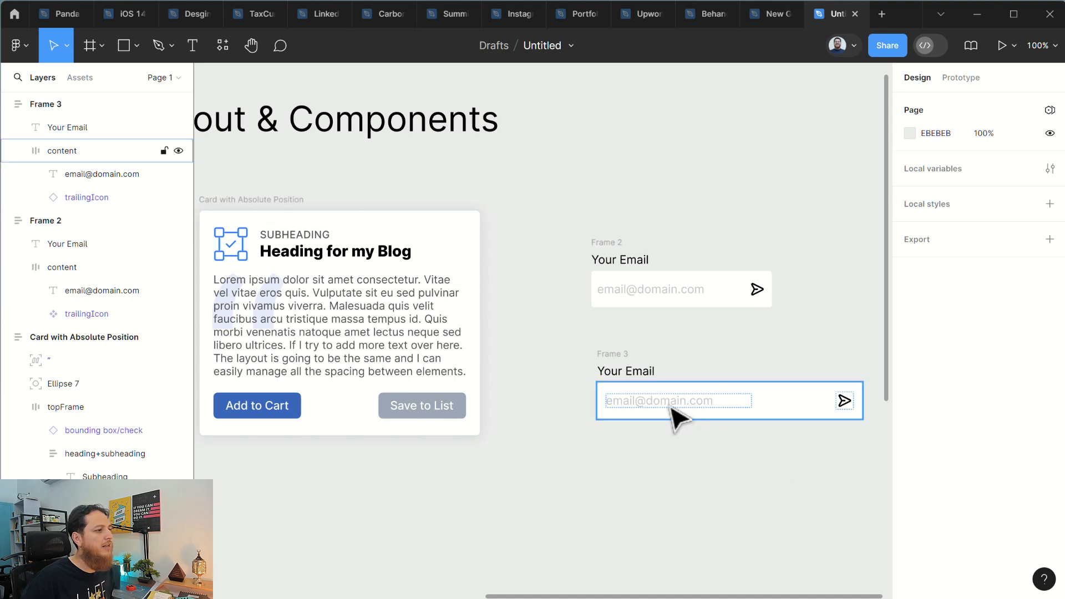
# Step: Try narrowing Frame 3 to a width of 212 and undo the resize
pyautogui.click(616, 354)
pyautogui.moveTo(862, 400); pyautogui.dragTo(752, 421)
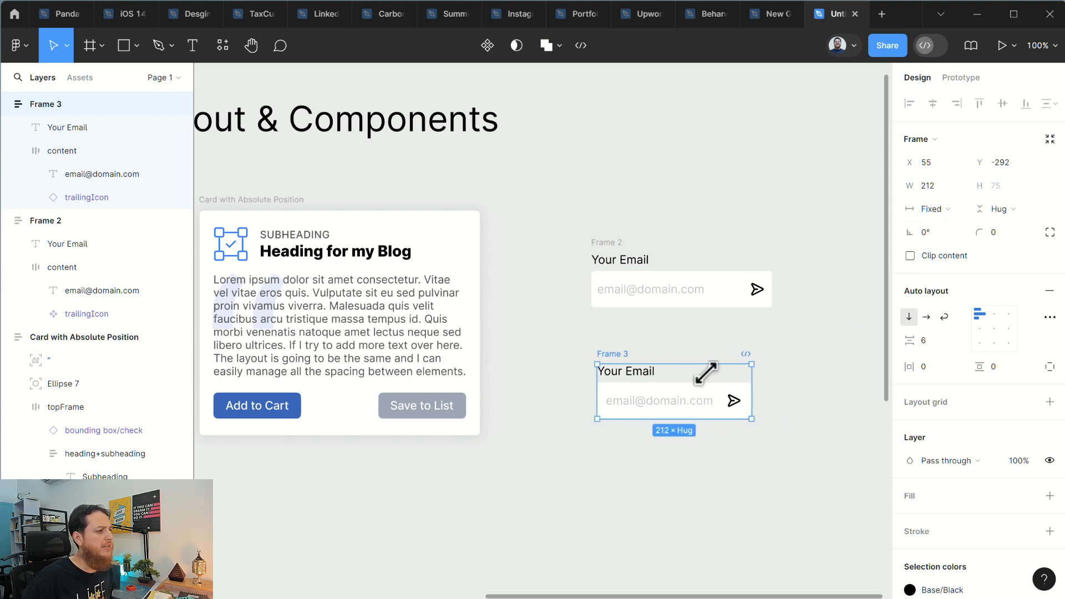
pyautogui.hotkey('ctrl', 'z')
pyautogui.click(593, 341)
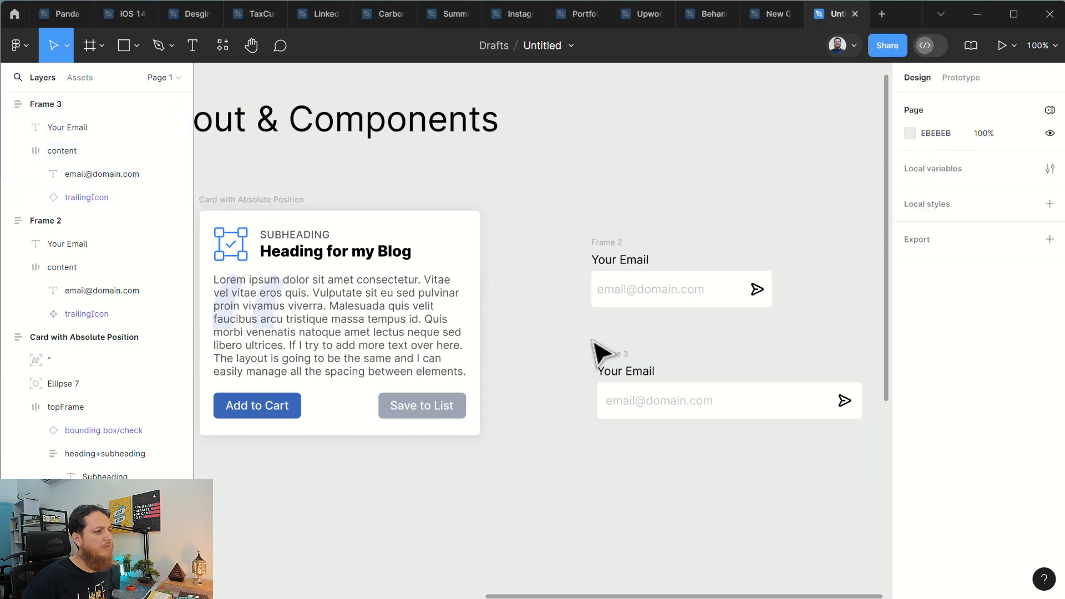
# Step: Switch to the icon library file and copy the asterisk-circle icon from its Linear page
pyautogui.moveTo(678, 444); pyautogui.dragTo(668, 445)
pyautogui.hscroll(3, 669, 444)
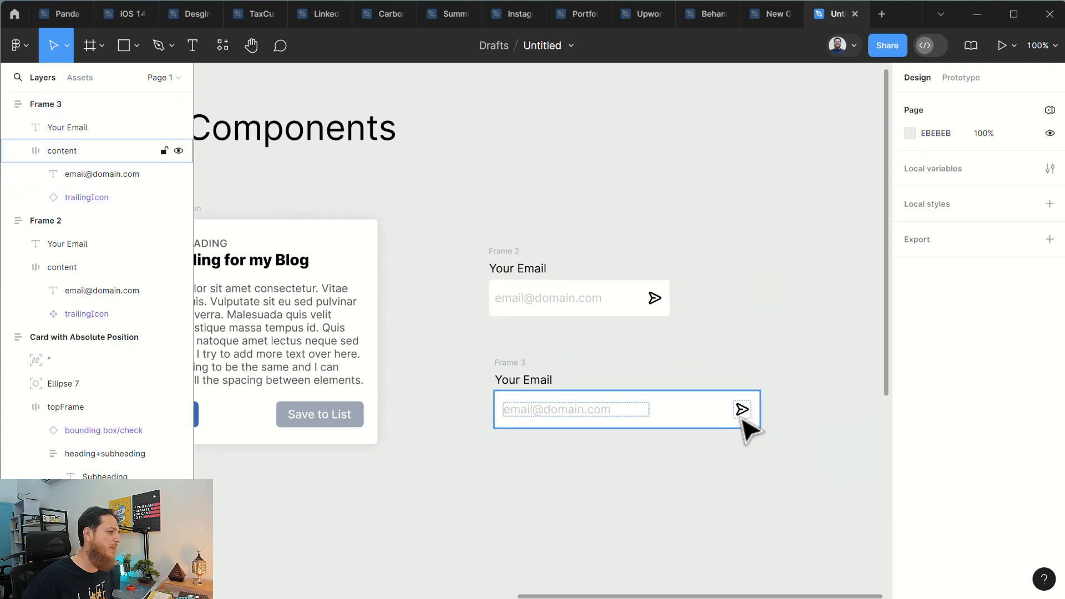
pyautogui.click(68, 12)
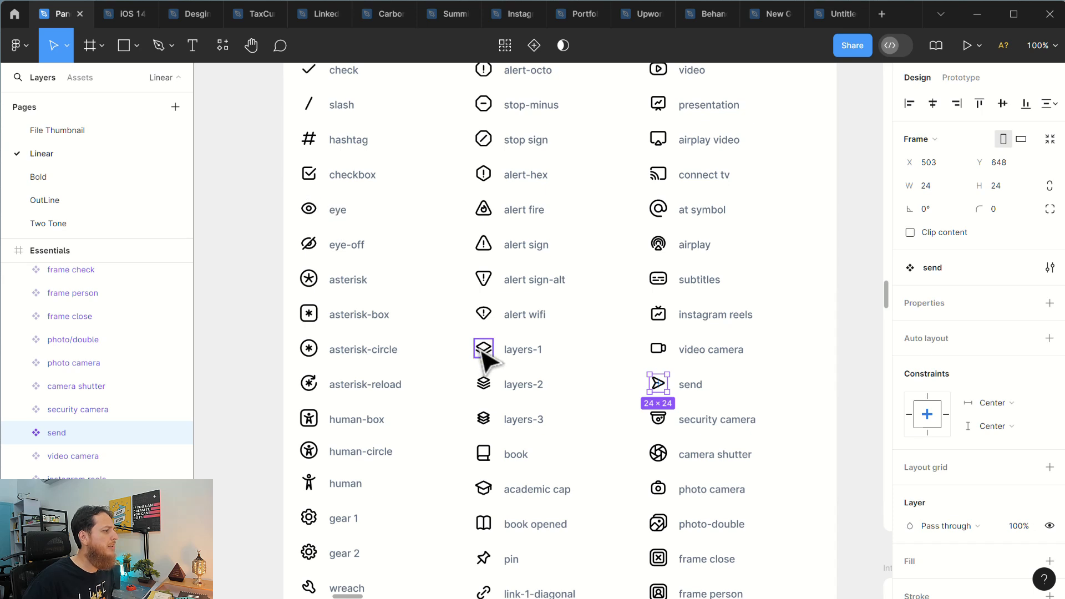
pyautogui.scroll(-1, 482, 411)
pyautogui.click(310, 321)
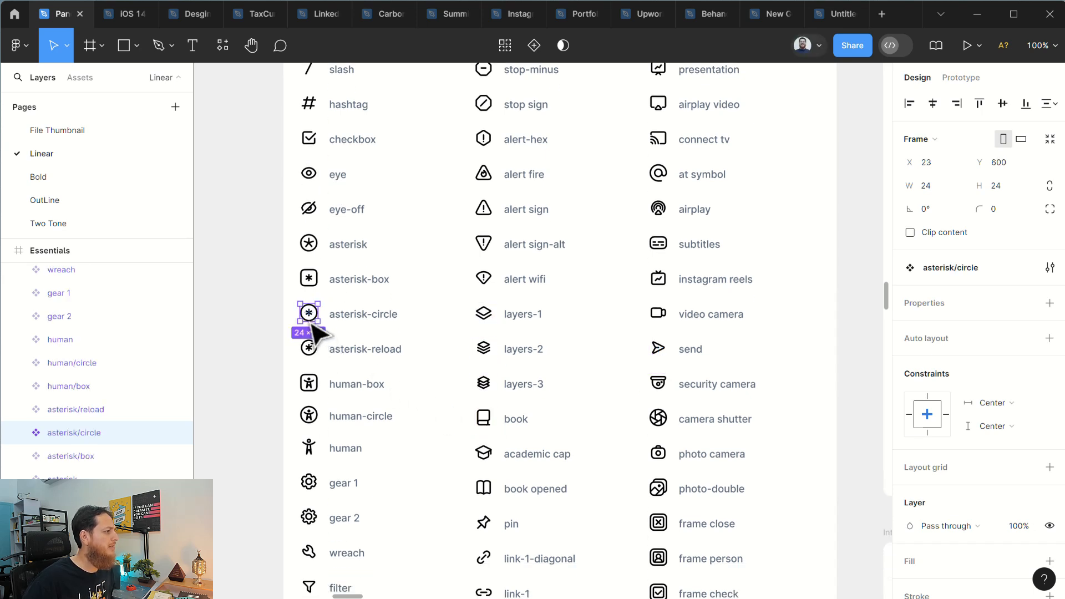
# Step: Return to the Untitled file and replace Frame 3's trailing send icon with the copied asterisk/circle icon
pyautogui.click(815, 14)
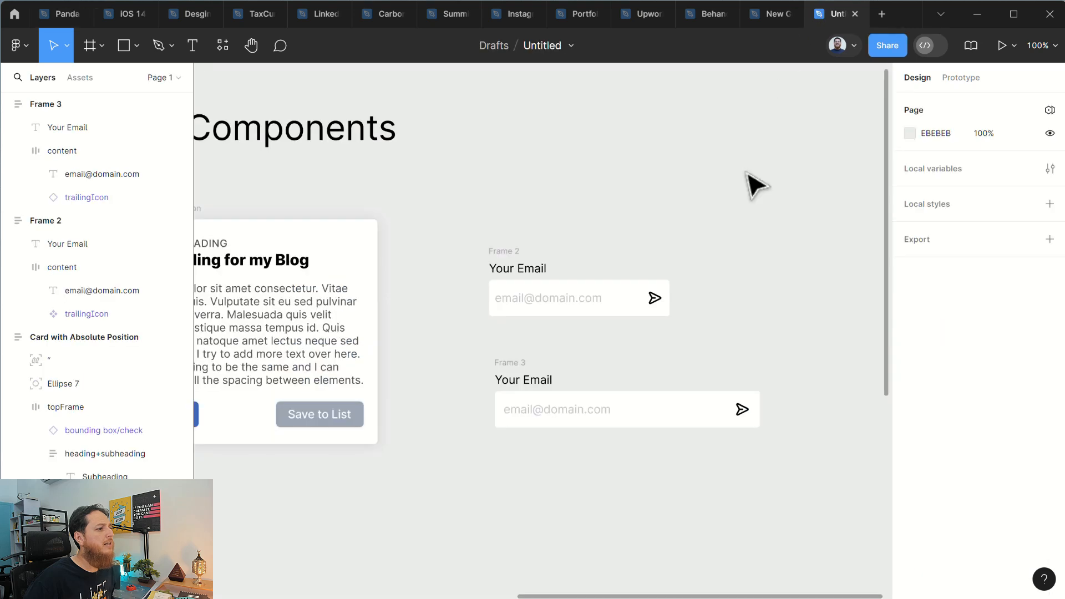
pyautogui.click(743, 410)
pyautogui.doubleClick(743, 411)
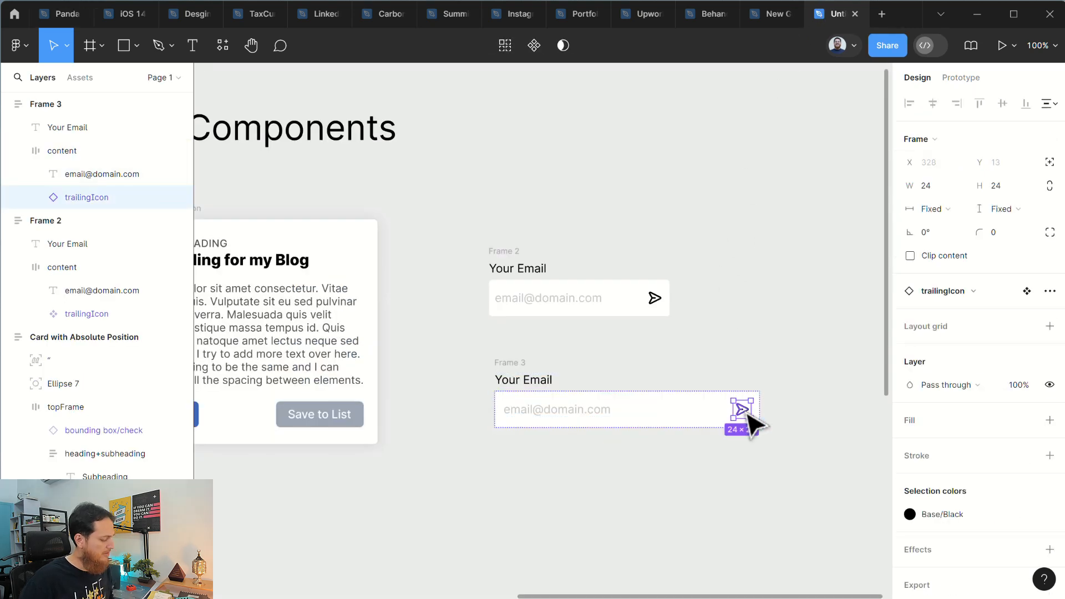
pyautogui.hotkey('ctrl', 'shift', 'r')
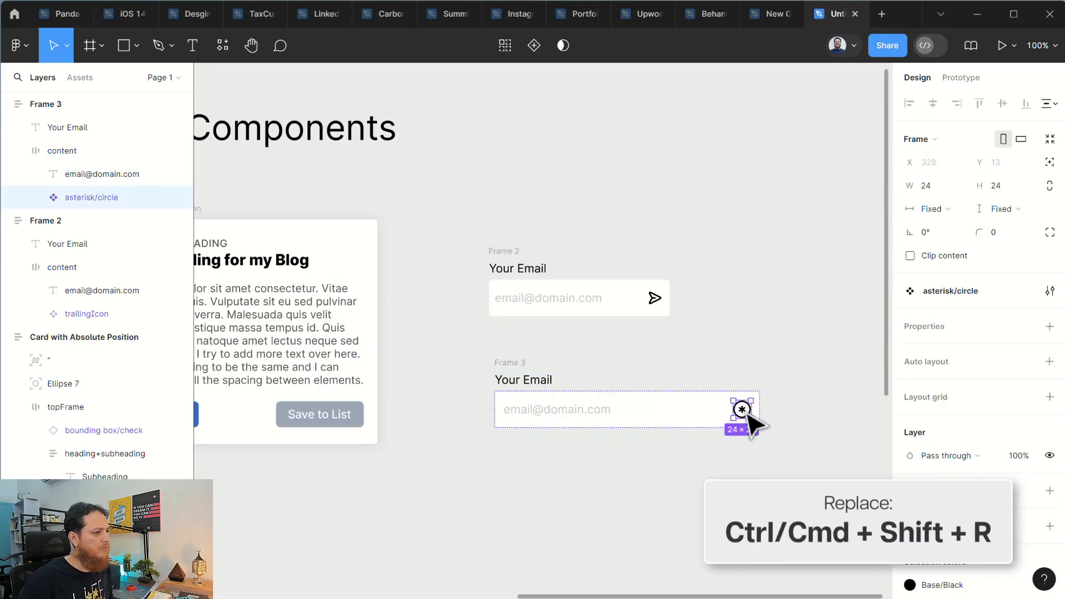
pyautogui.click(717, 476)
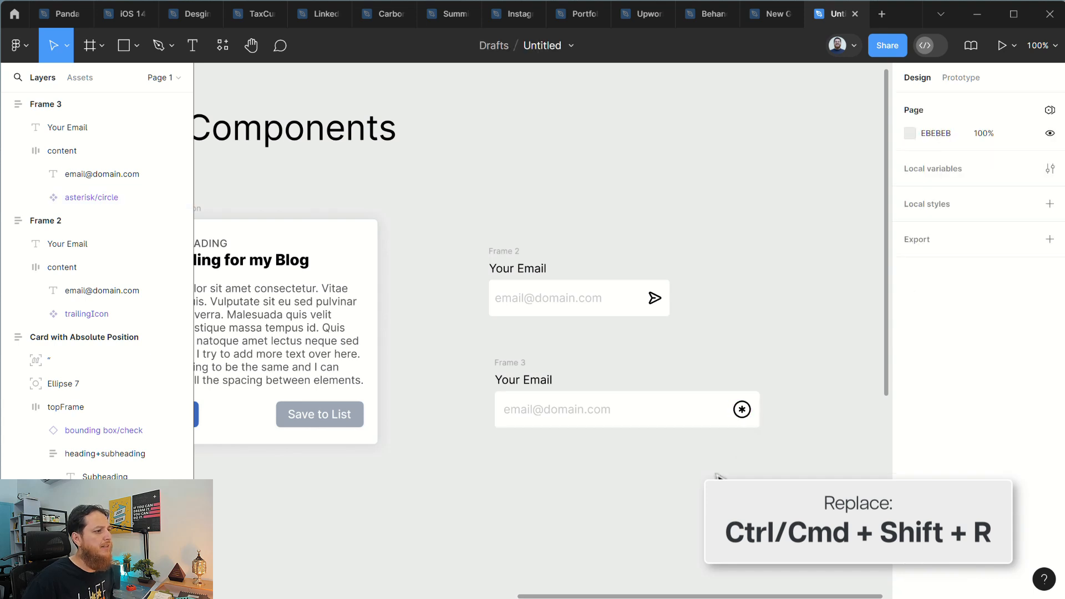
# Step: Replace Frame 2's trailing send icon with the same asterisk/circle icon
pyautogui.click(654, 298)
pyautogui.click(655, 298)
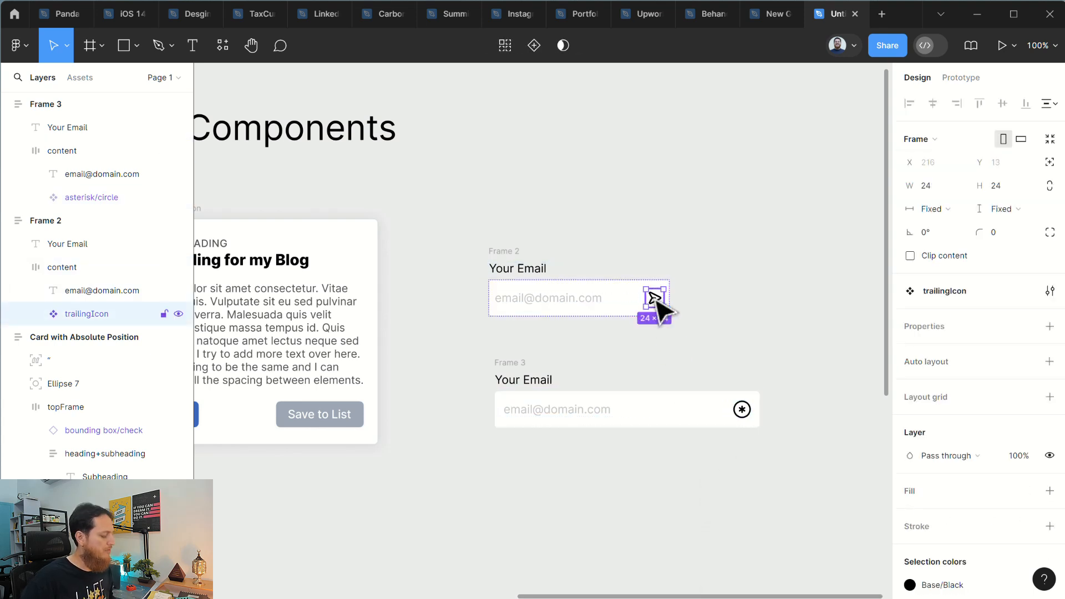
pyautogui.hotkey('ctrl', 'shift', 'r')
pyautogui.click(721, 335)
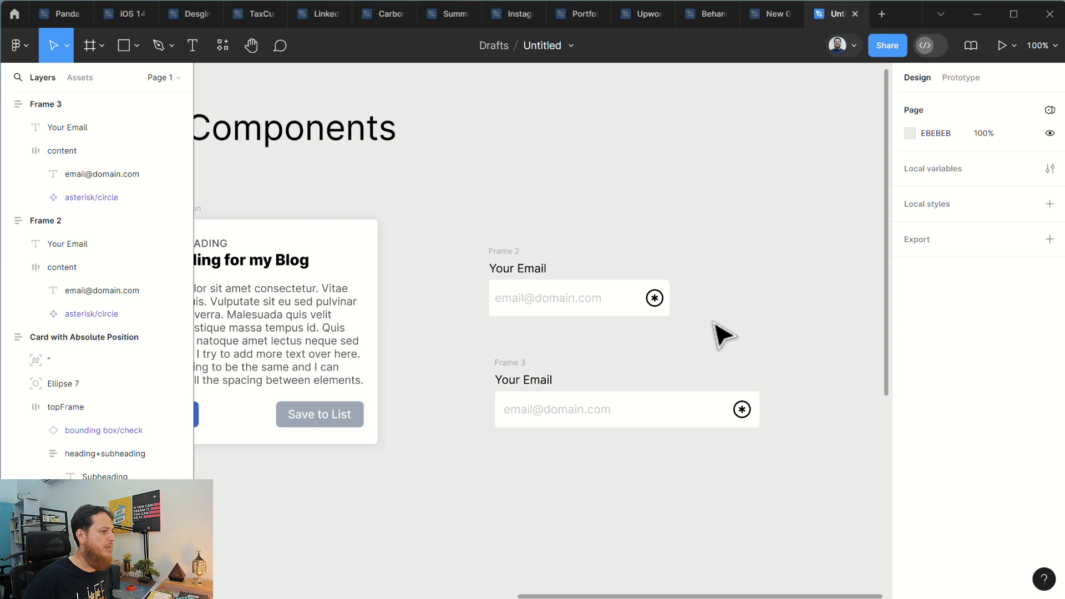
# Step: Add an inside stroke of width 1 in light grey CDCDCD to Frame 2's content frame
pyautogui.click(630, 305)
pyautogui.click(909, 518)
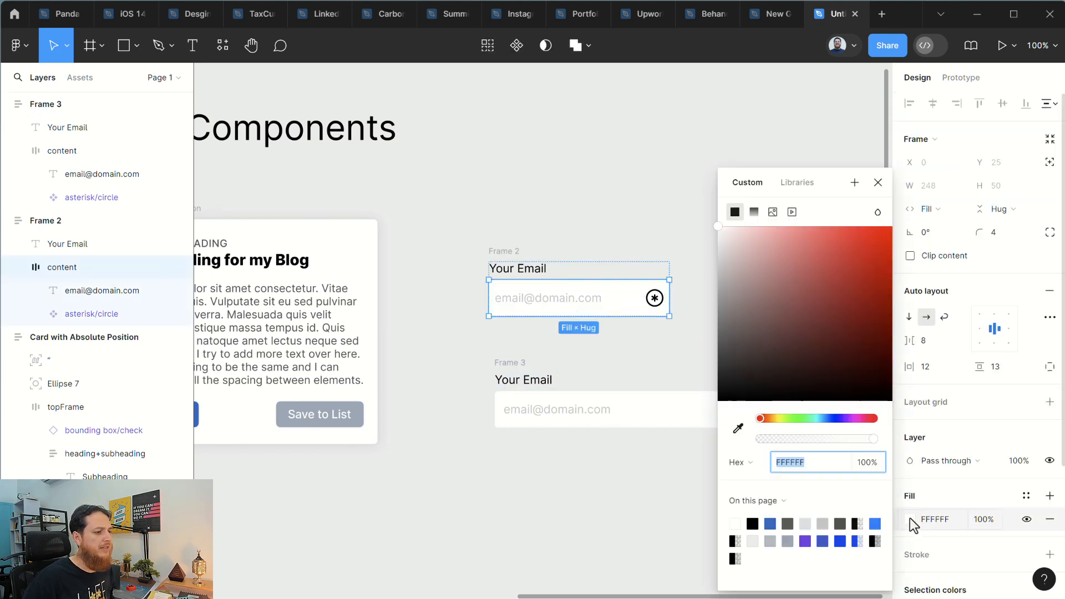
pyautogui.click(877, 183)
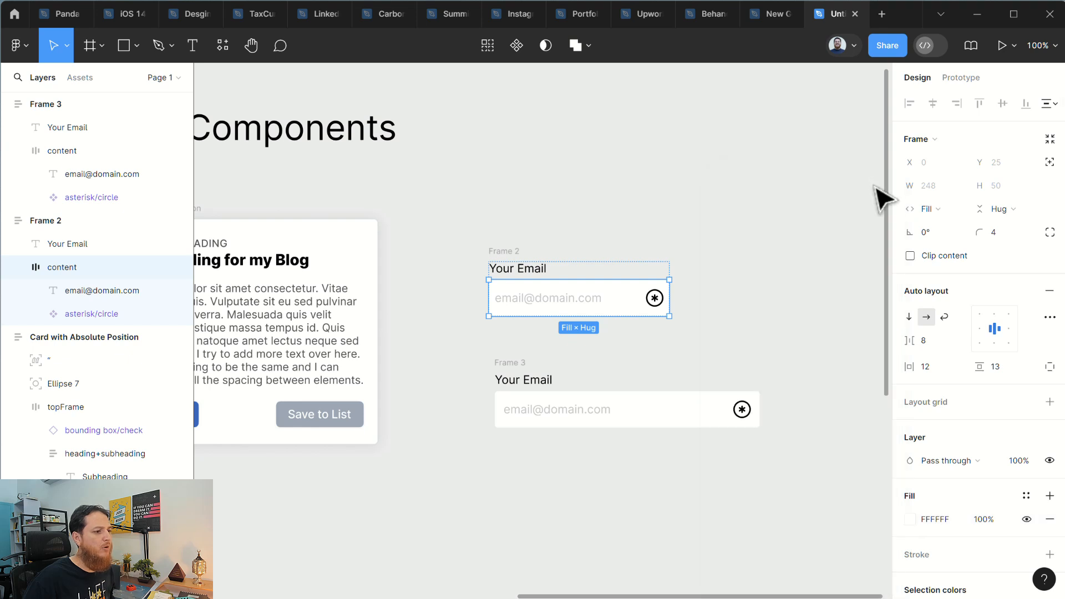
pyautogui.scroll(-3, 1022, 516)
pyautogui.click(1048, 409)
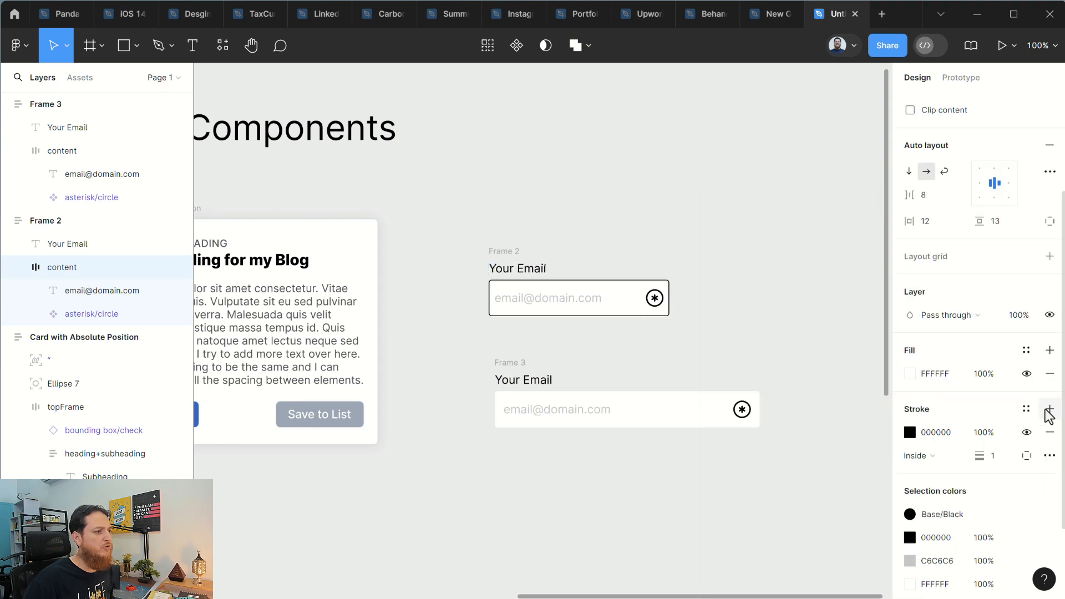
pyautogui.click(910, 432)
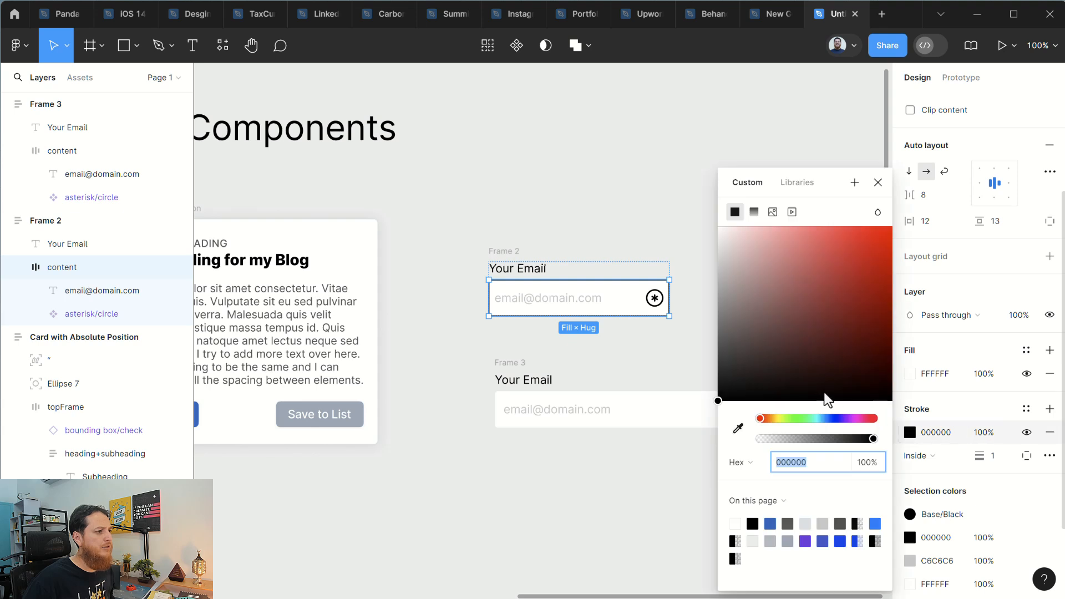
pyautogui.moveTo(825, 400)
pyautogui.mouseDown()
pyautogui.moveTo(725, 290)
pyautogui.moveTo(683, 265)
pyautogui.mouseUp()
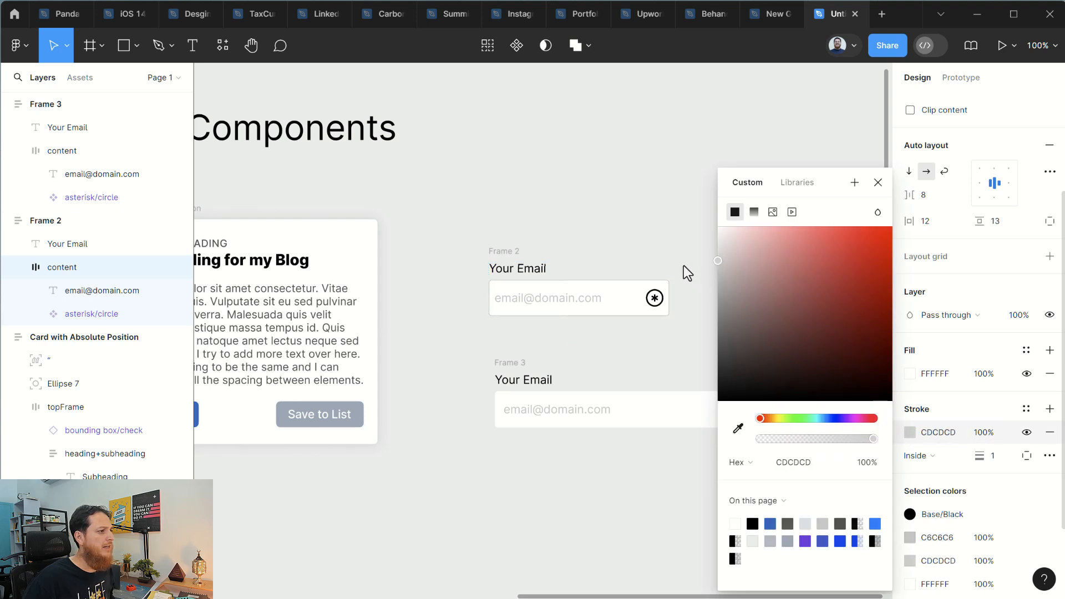
pyautogui.click(878, 183)
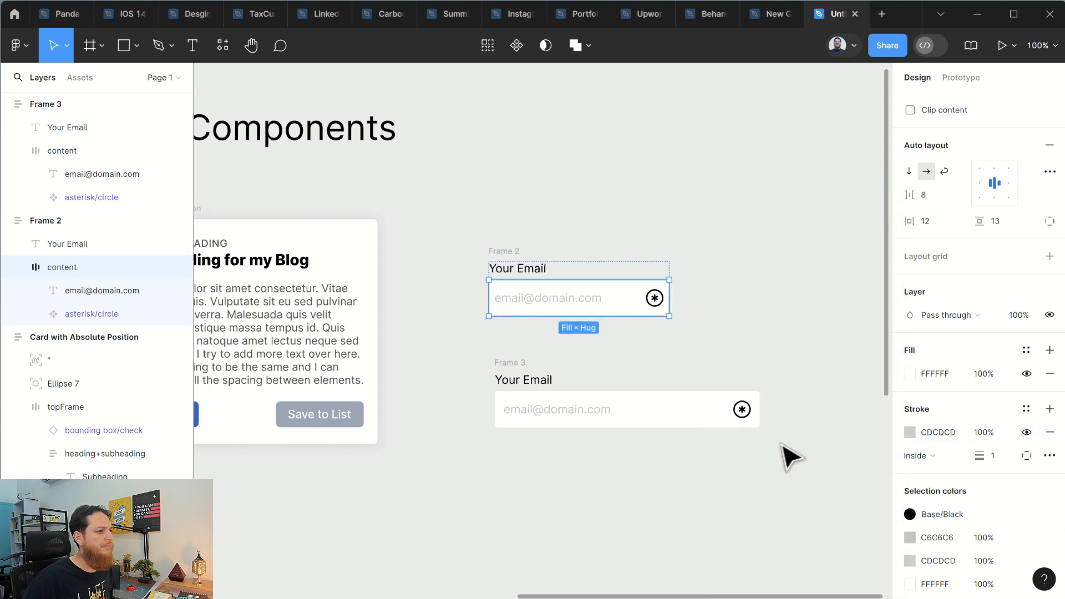
# Step: Copy the properties of Frame 2's content frame and paste them onto Frame 3's content frame
pyautogui.rightClick(614, 299)
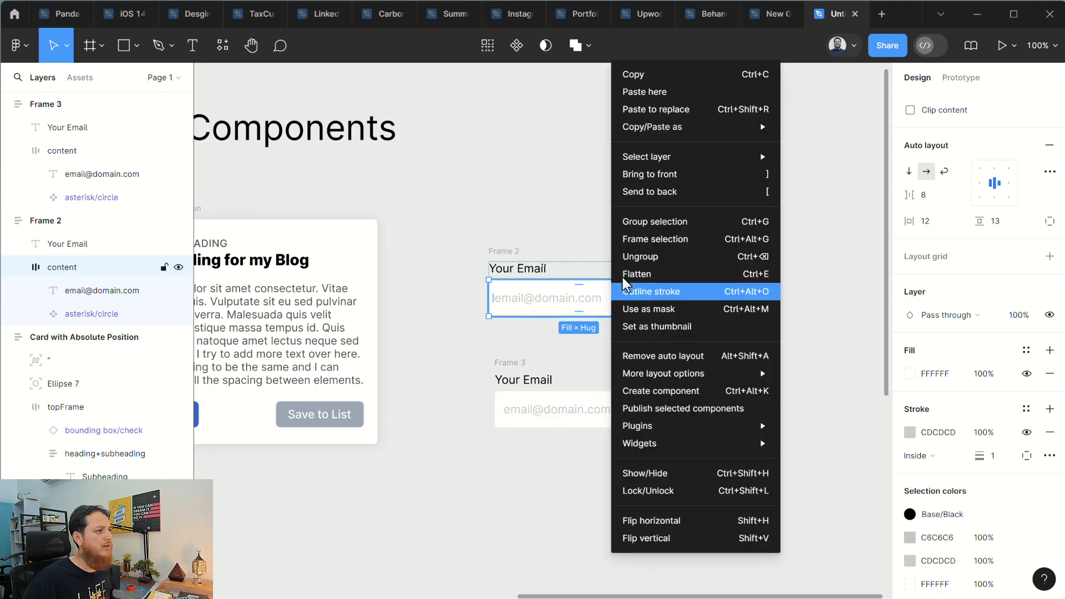
pyautogui.moveTo(721, 126)
pyautogui.click(818, 206)
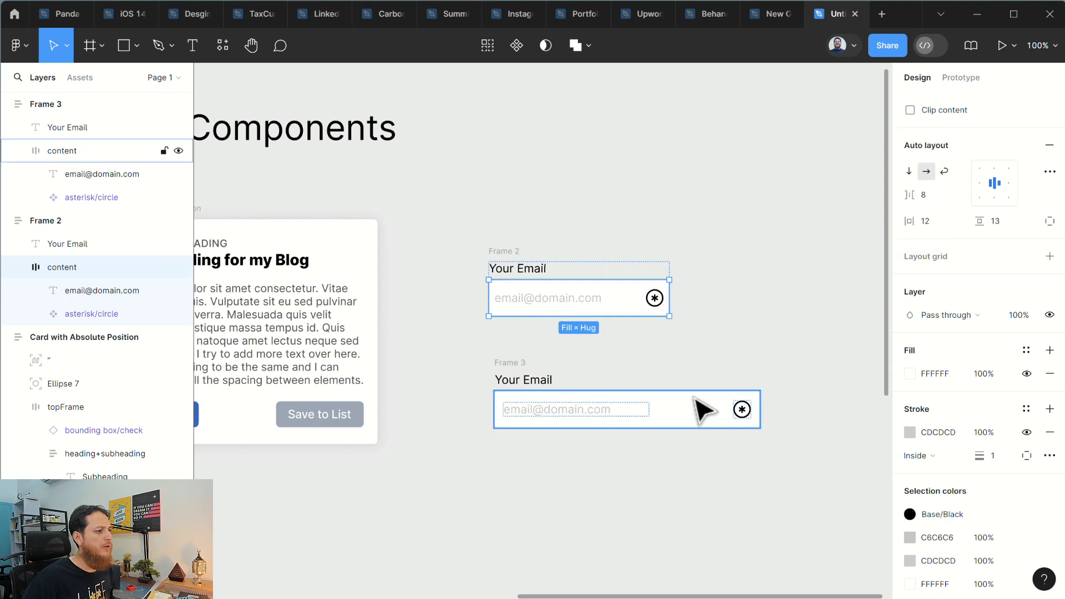
pyautogui.click(702, 413)
pyautogui.rightClick(704, 410)
pyautogui.moveTo(821, 127)
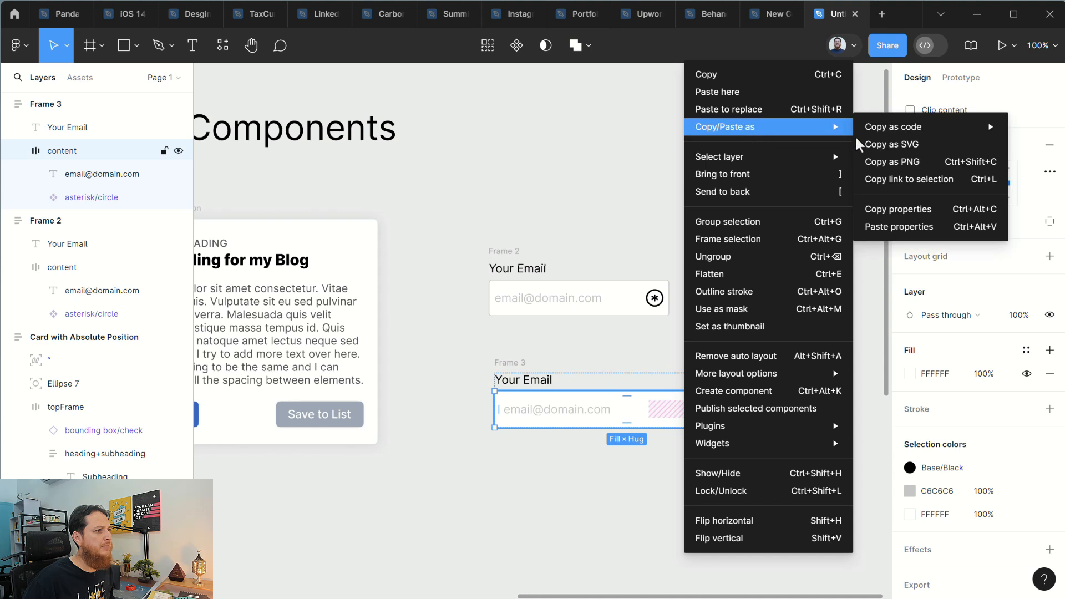
pyautogui.click(896, 227)
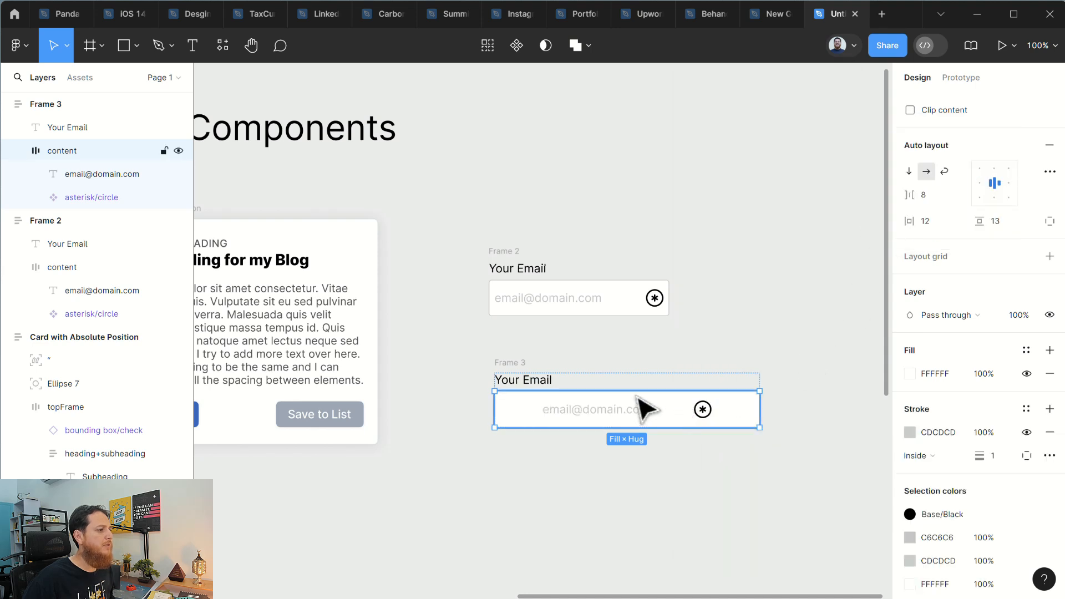
# Step: Align the items in Frame 3's content frame to the left and vertically centred
pyautogui.doubleClick(604, 415)
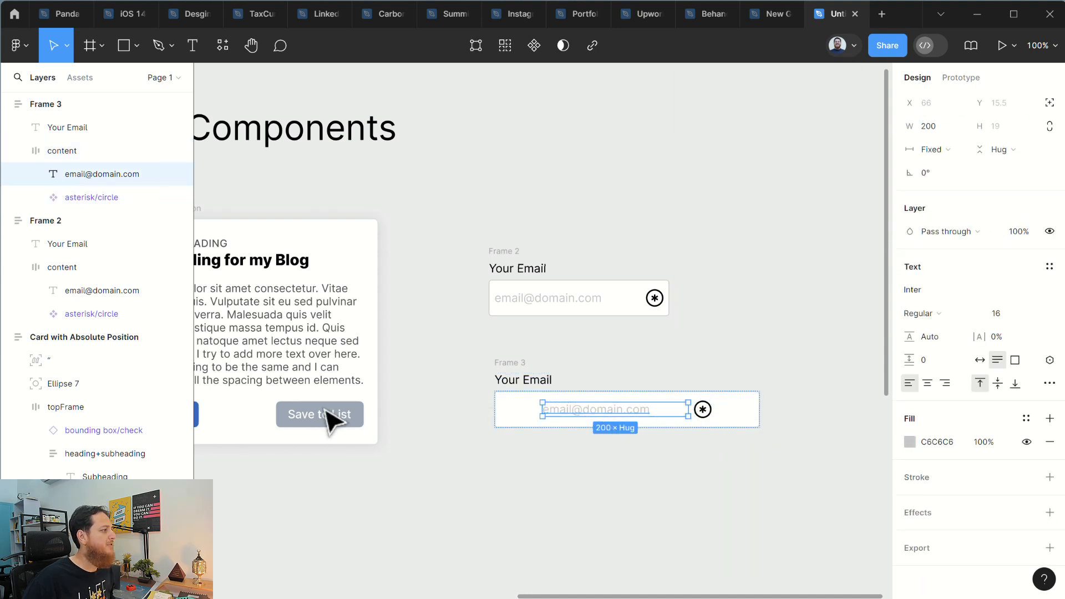
pyautogui.click(72, 152)
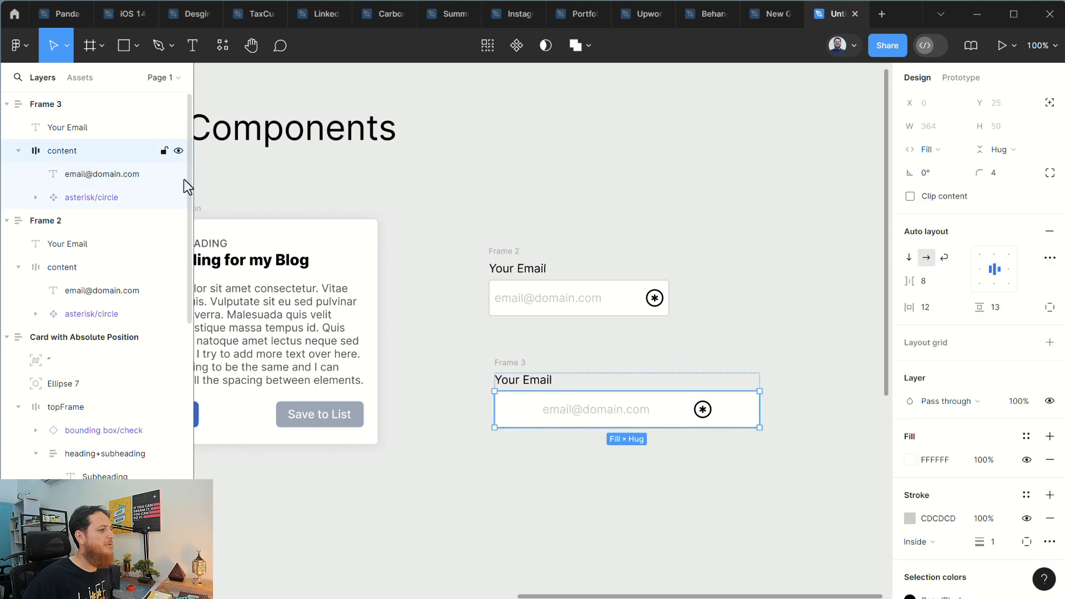
pyautogui.click(975, 270)
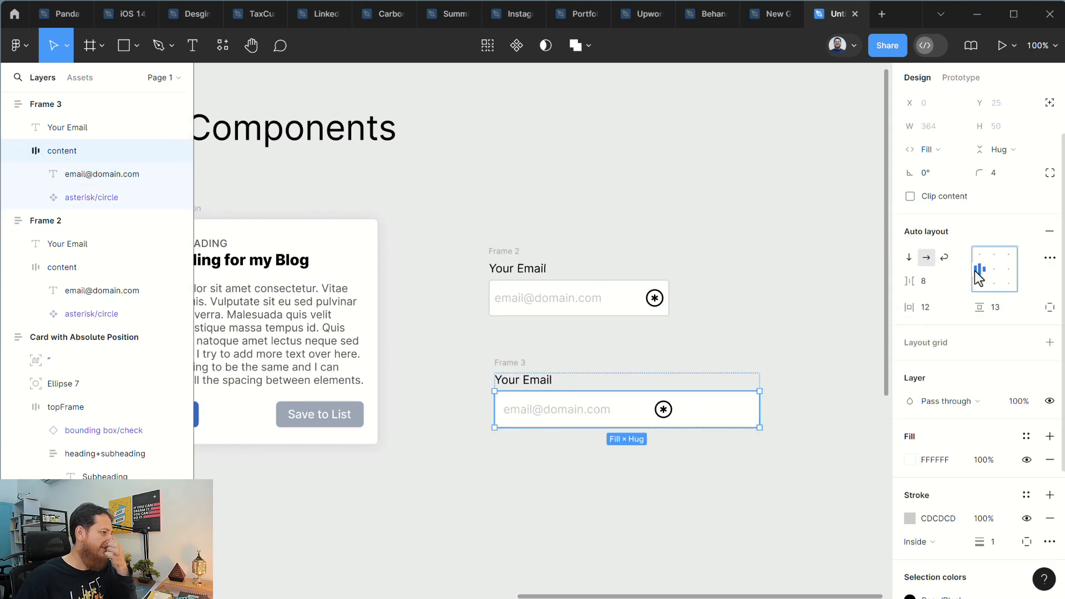
# Step: Left-align the placeholder and trailing icon inside Frame 2's content frame, keeping them vertically centred
pyautogui.click(564, 311)
pyautogui.doubleClick(563, 311)
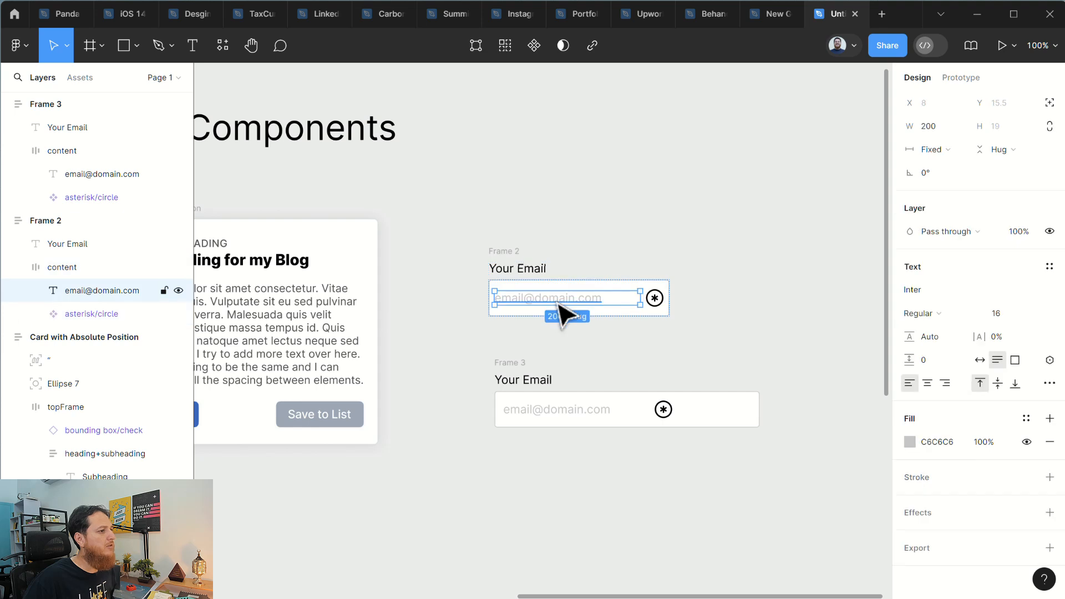
pyautogui.click(89, 266)
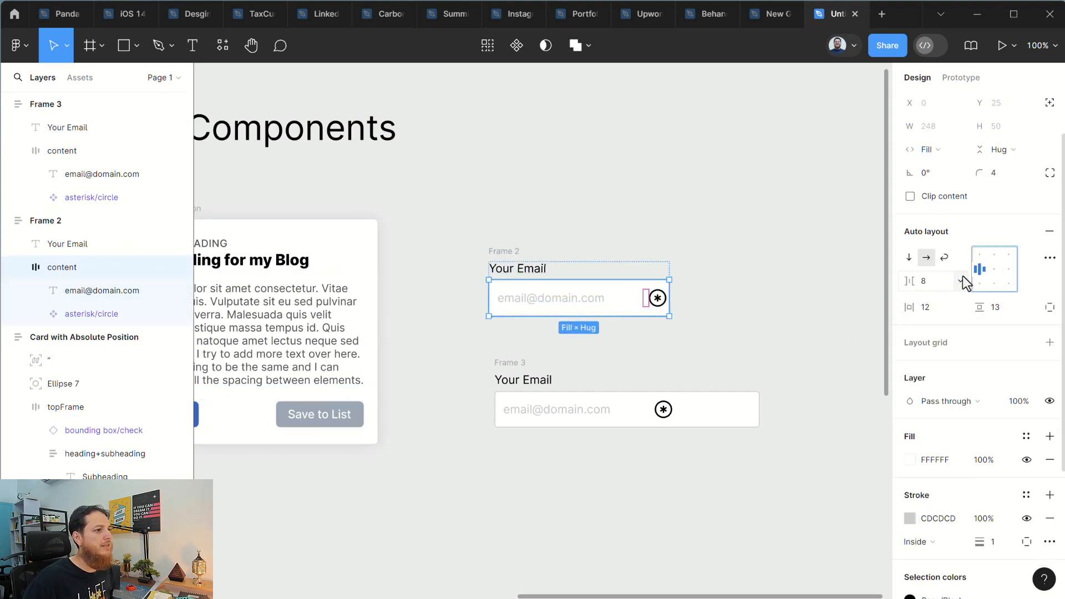
pyautogui.click(772, 293)
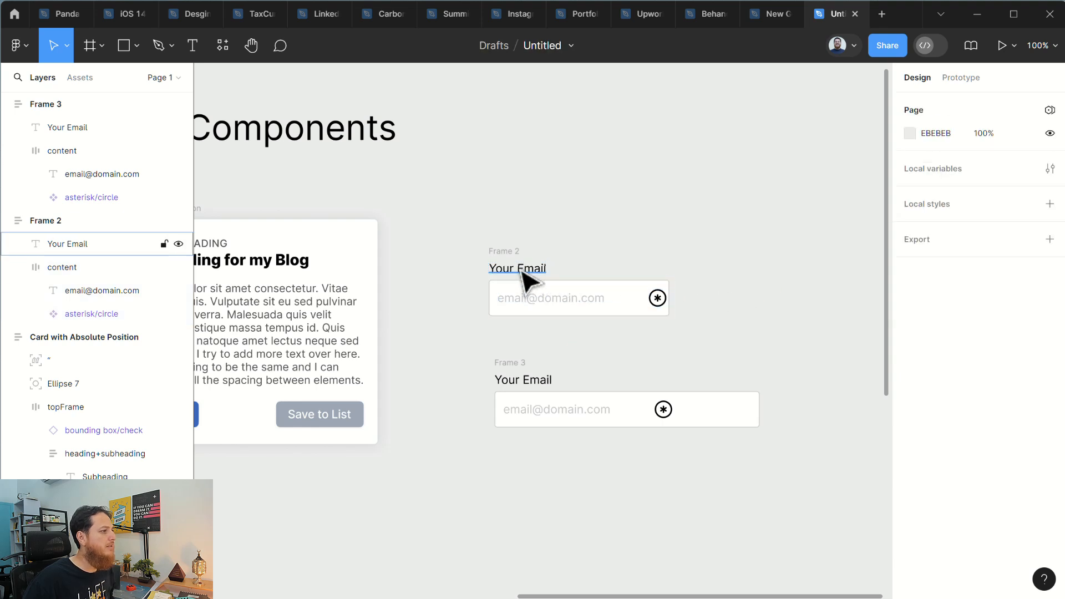
# Step: Review the individual paddings of Frame 2's content frame and try narrowing its placeholder text to a width of 188
pyautogui.click(528, 292)
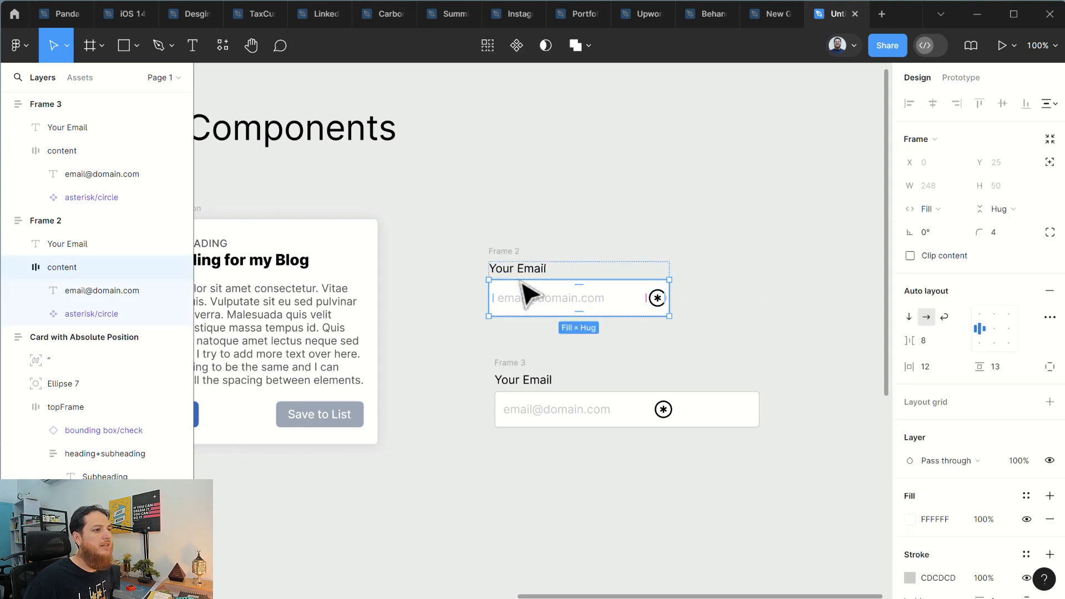
pyautogui.click(933, 367)
pyautogui.click(1047, 368)
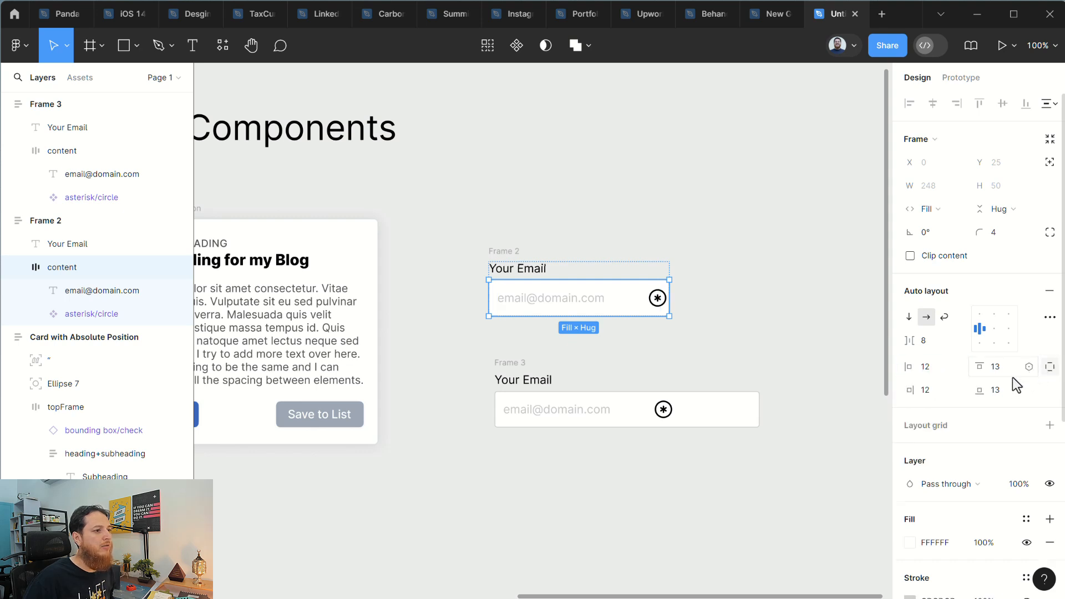
pyautogui.click(582, 308)
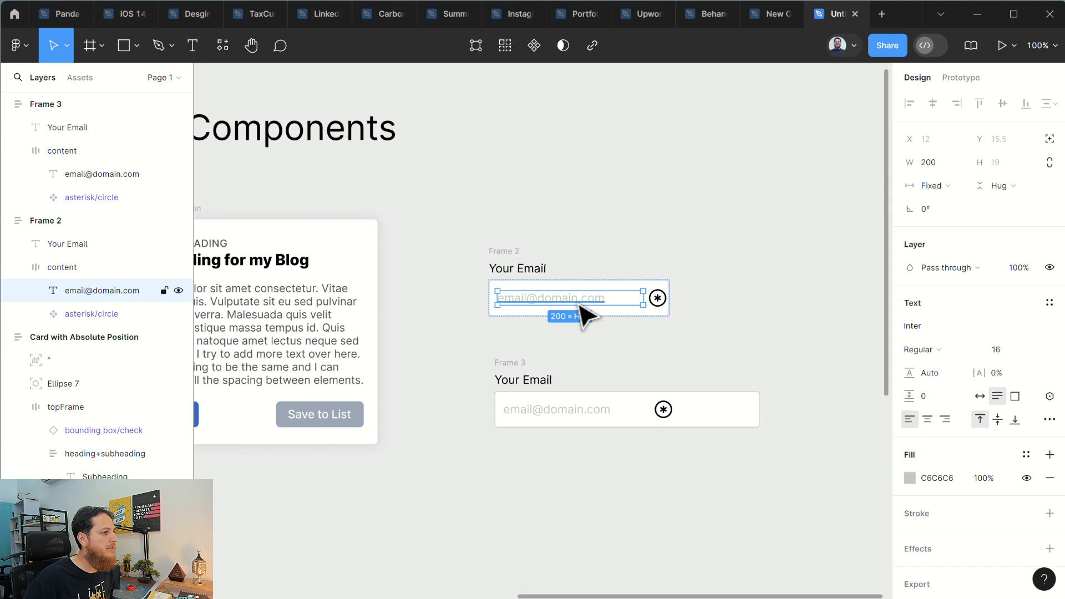
pyautogui.click(75, 268)
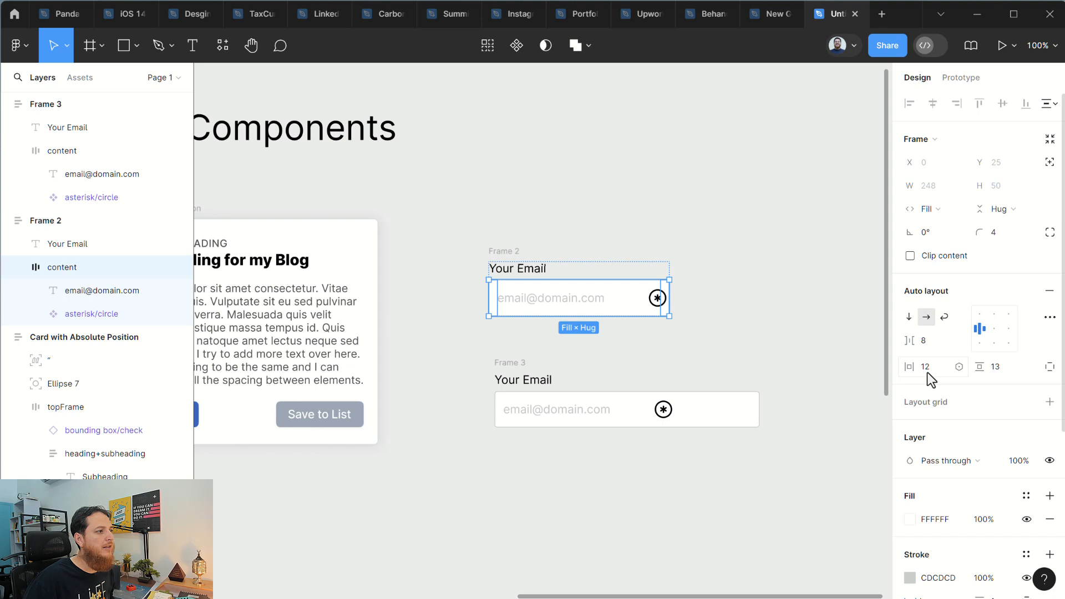
pyautogui.doubleClick(604, 303)
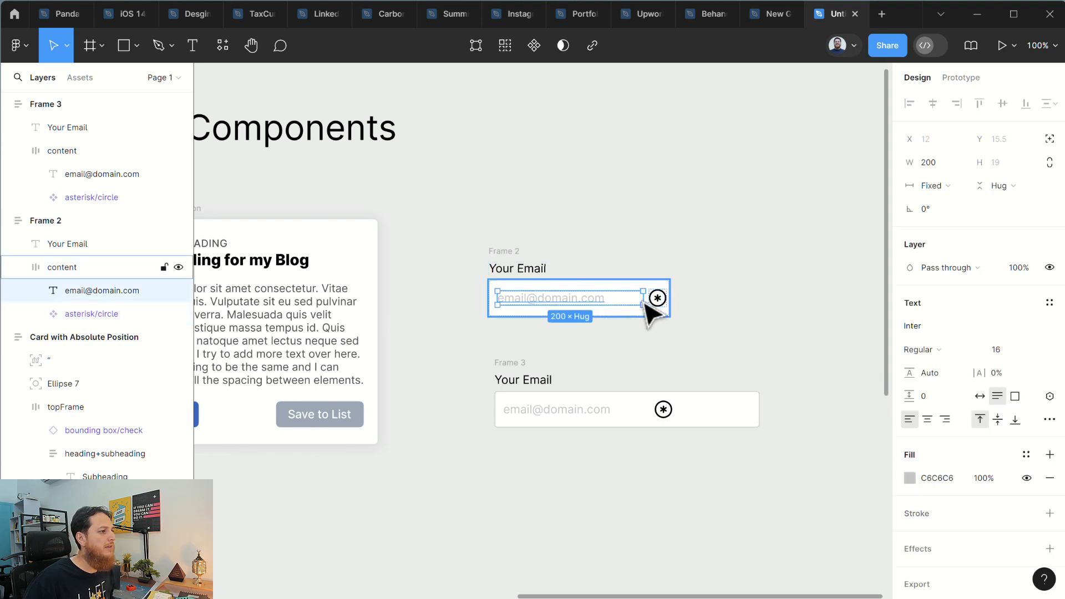
pyautogui.moveTo(641, 298); pyautogui.dragTo(635, 298)
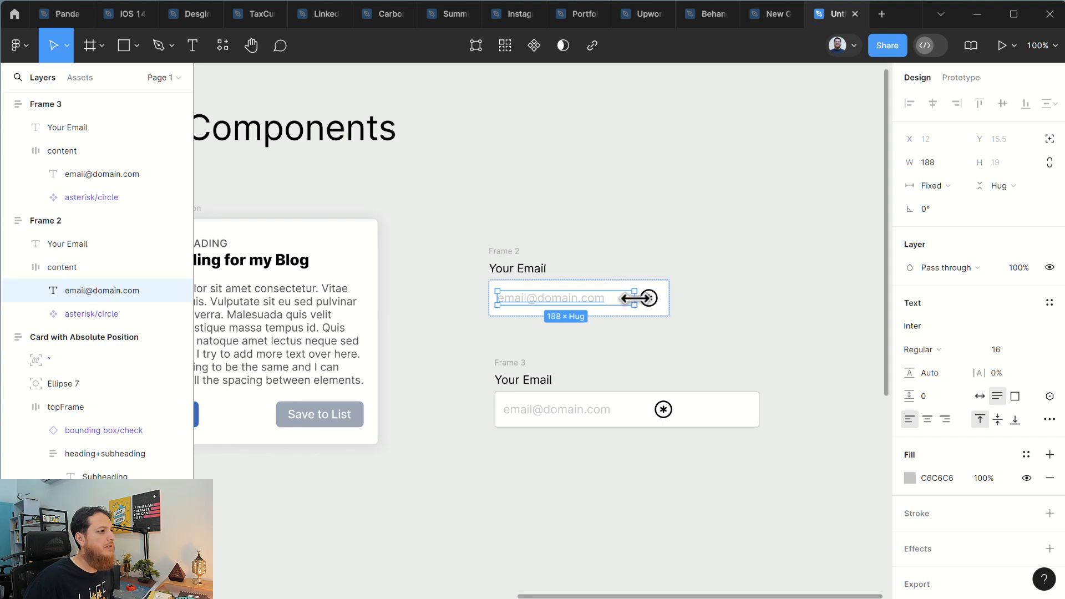
# Step: Set the spacing between items in Frame 2's content frame to Auto
pyautogui.click(52, 268)
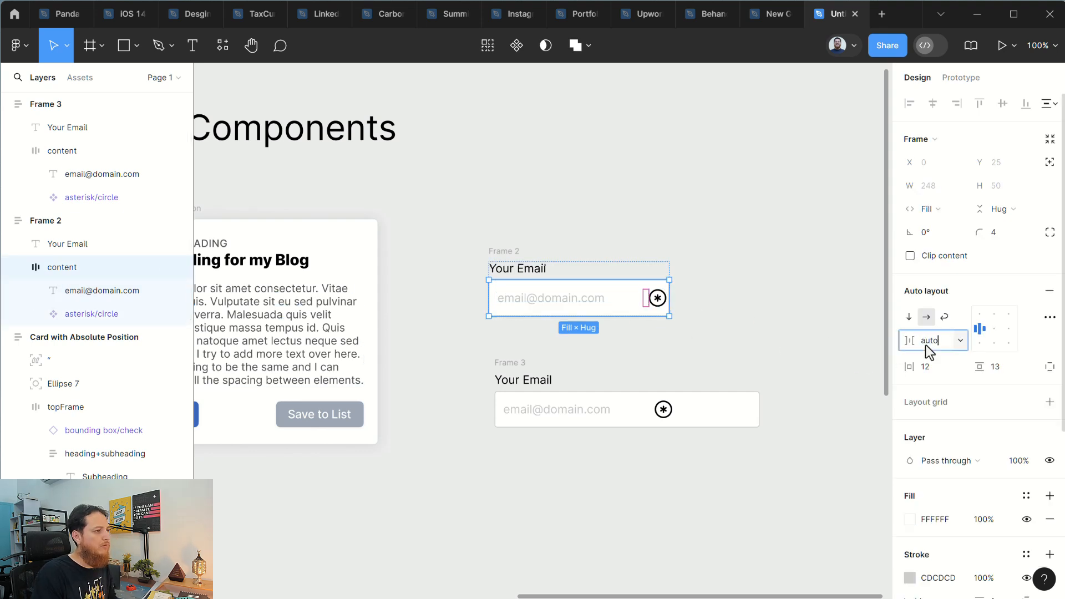
pyautogui.press('Return')
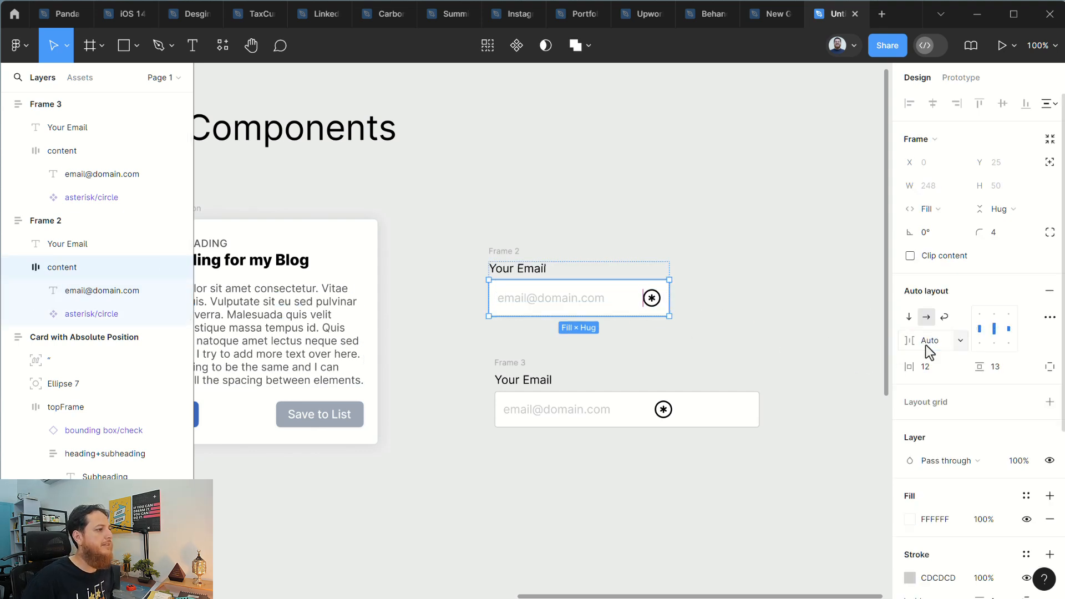
pyautogui.click(803, 287)
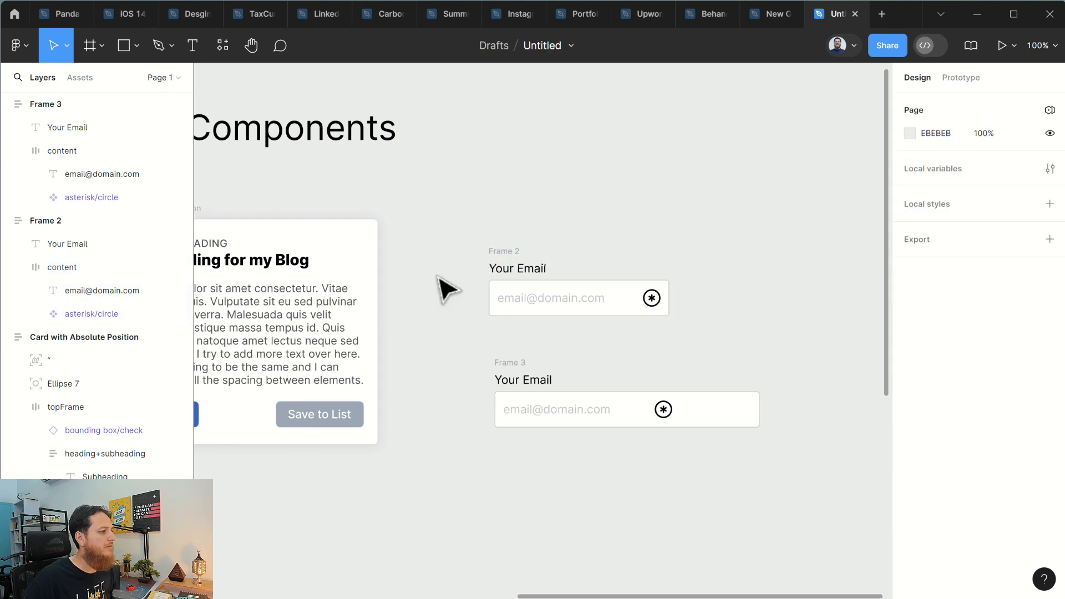
# Step: Set the spacing between items in Frame 3's content frame to Auto
pyautogui.click(520, 383)
pyautogui.click(542, 417)
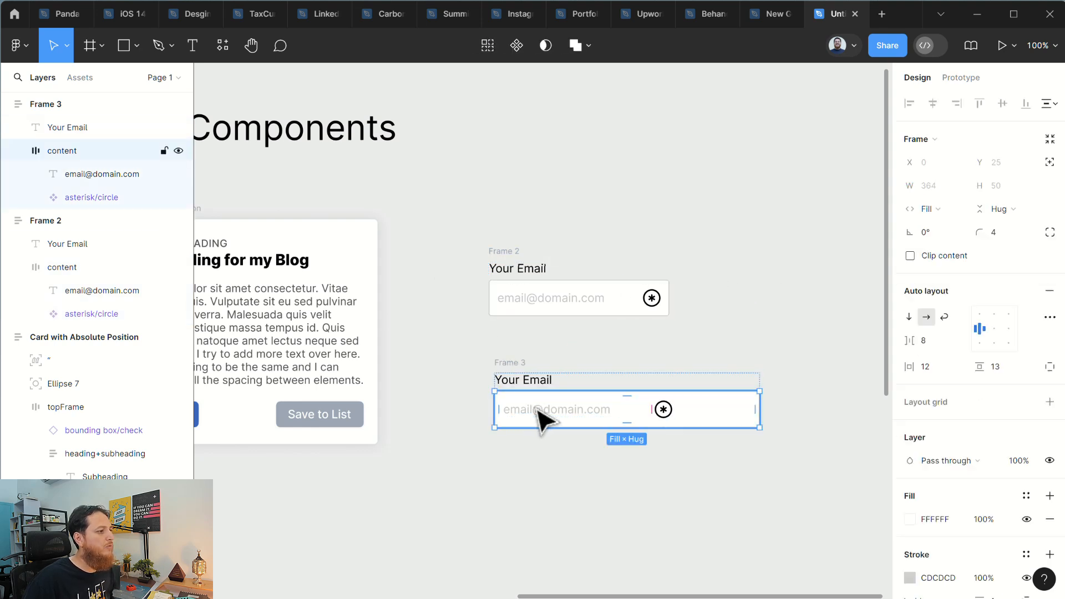
pyautogui.click(541, 417)
pyautogui.click(62, 155)
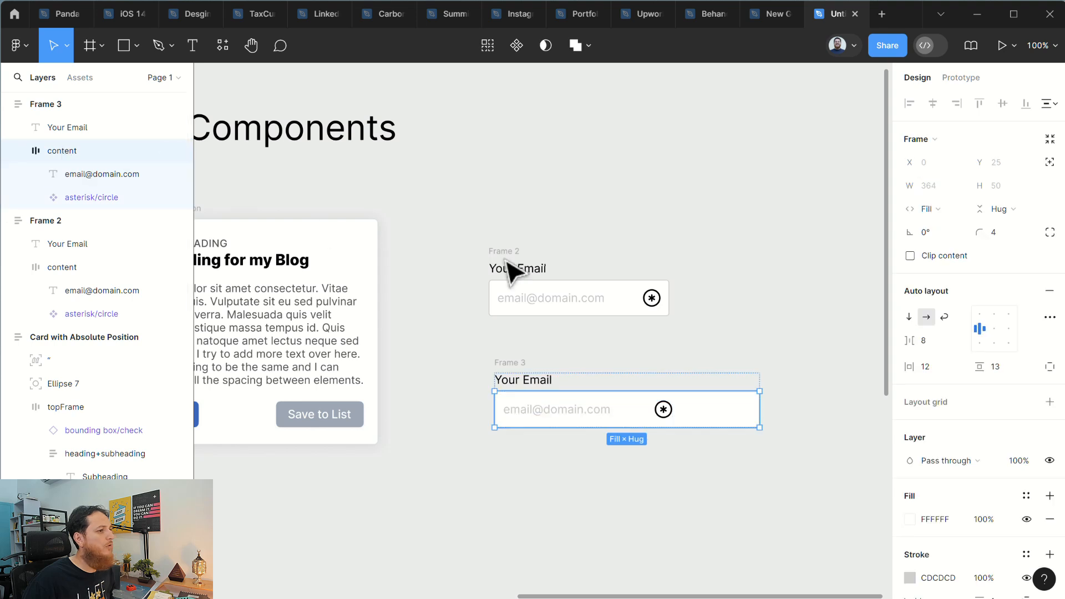
pyautogui.click(926, 341)
pyautogui.write('auto')
pyautogui.press('Return')
pyautogui.click(739, 451)
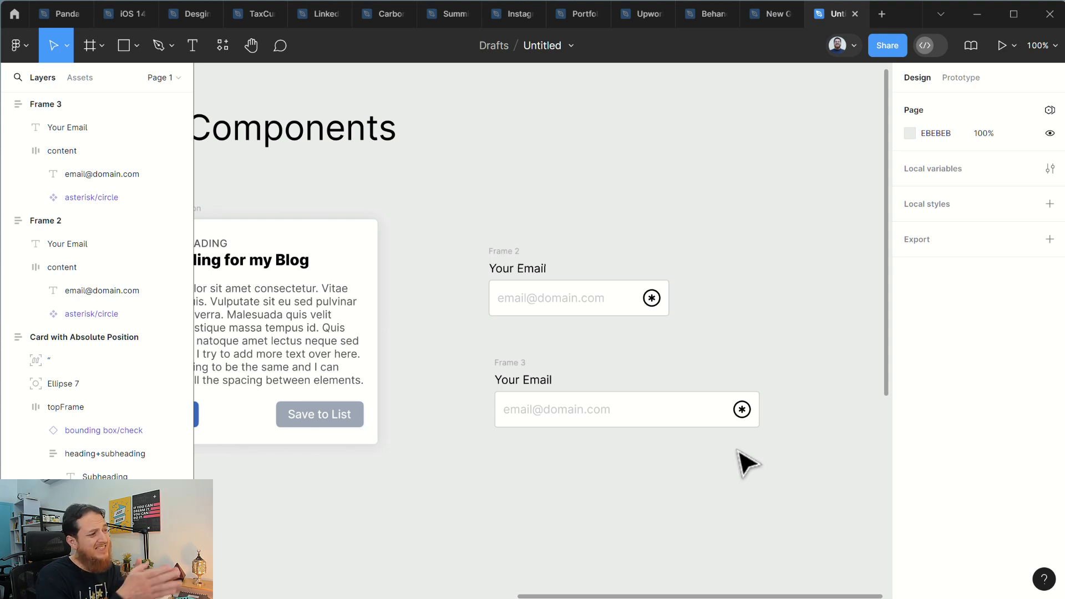
# Step: Move Frame 3 to X 47, aligned with Frame 2's left edge, and narrow it to a width of 212
pyautogui.click(518, 383)
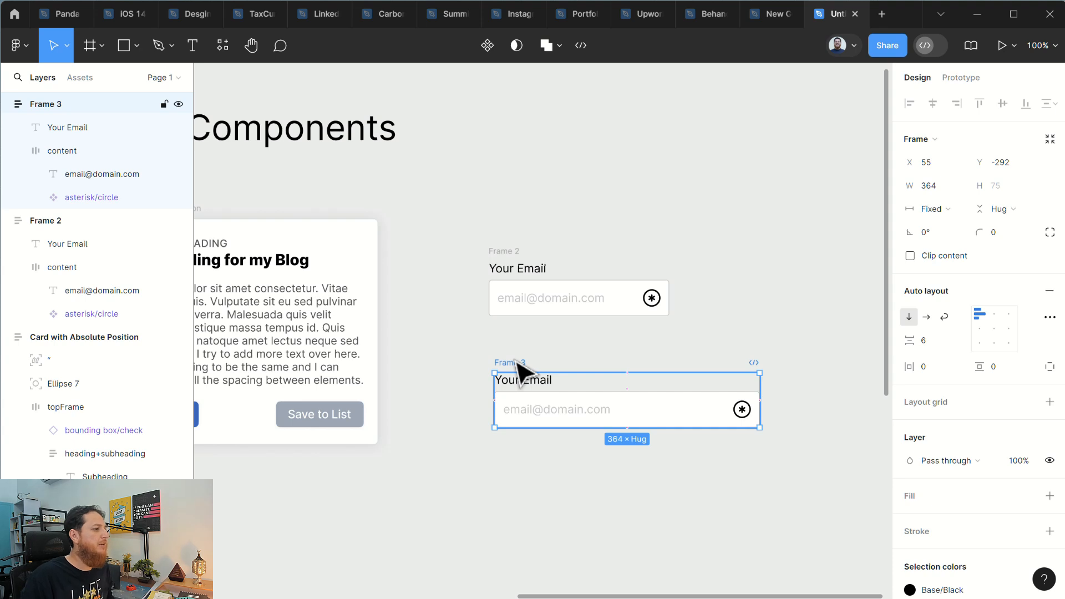
pyautogui.moveTo(516, 361); pyautogui.dragTo(510, 361)
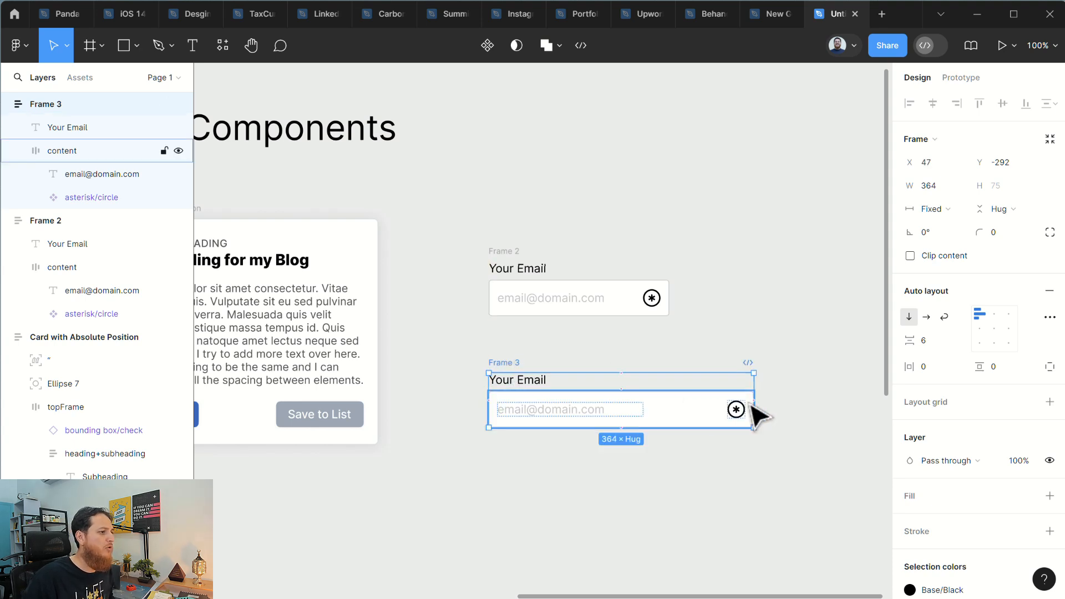
pyautogui.moveTo(752, 404); pyautogui.dragTo(644, 403)
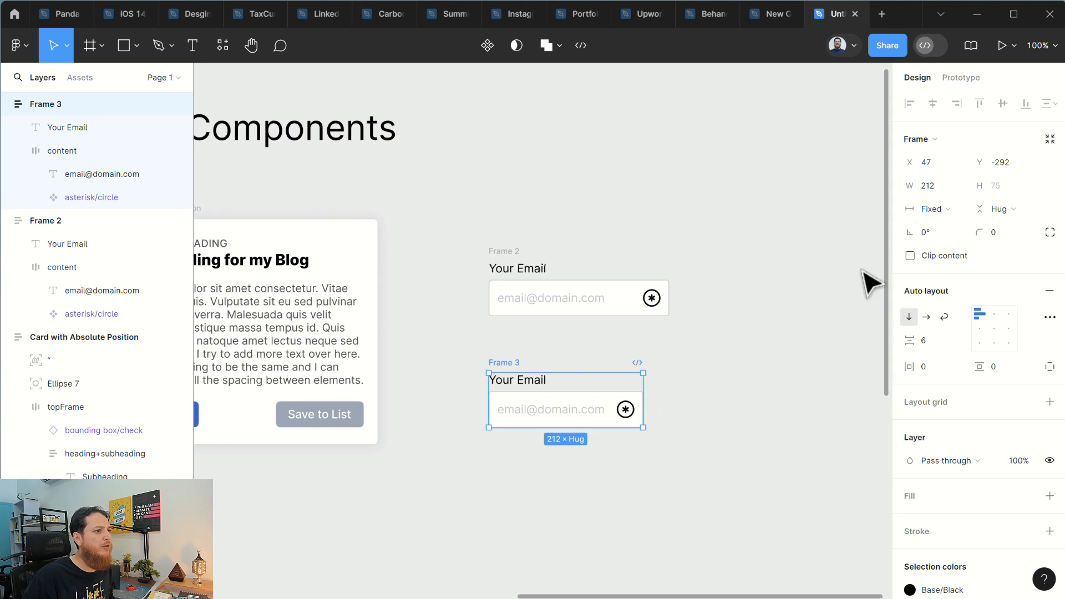
# Step: Add a minimum width of 215 to Frame 3
pyautogui.click(960, 194)
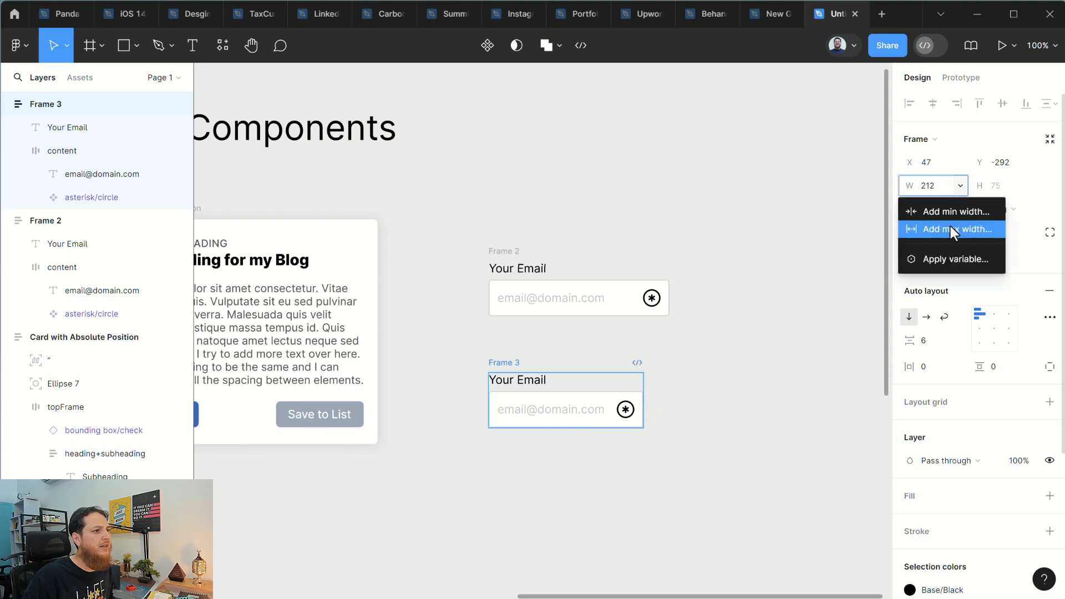
pyautogui.click(950, 217)
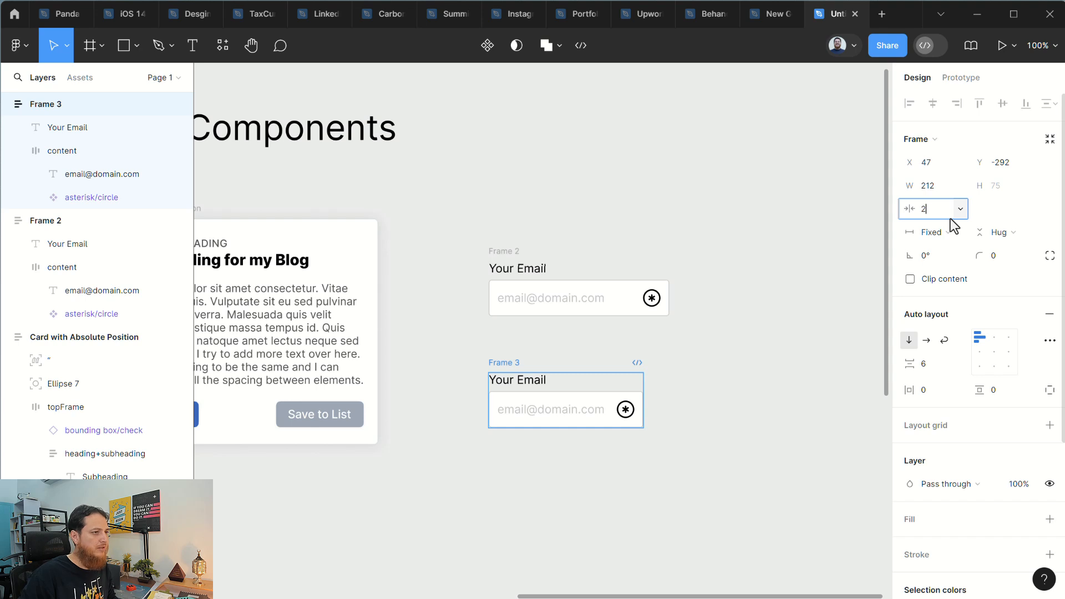
pyautogui.write('215')
pyautogui.press('Return')
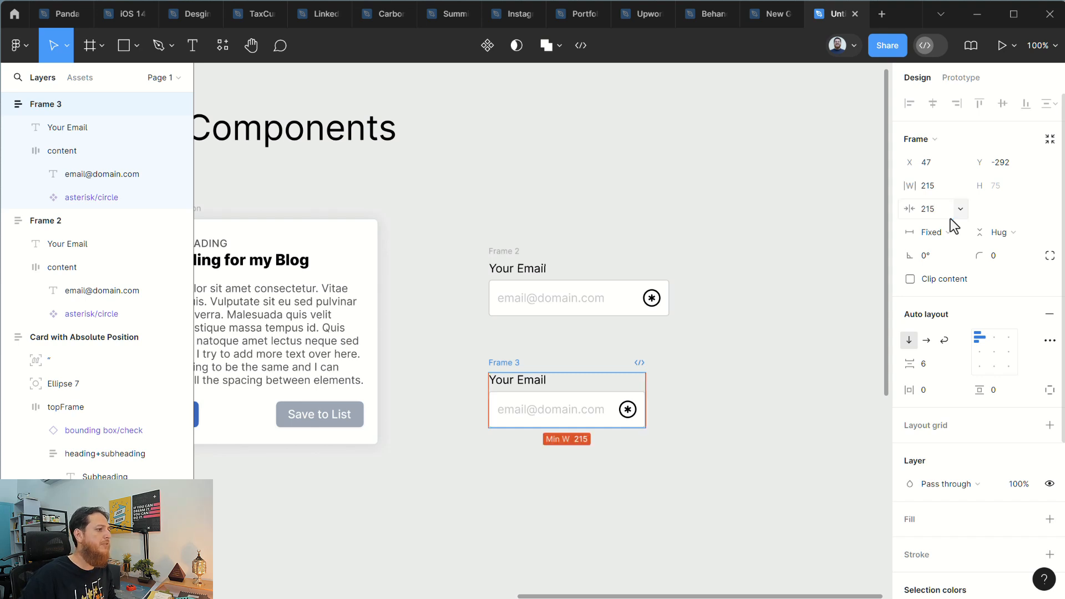
pyautogui.press('Escape')
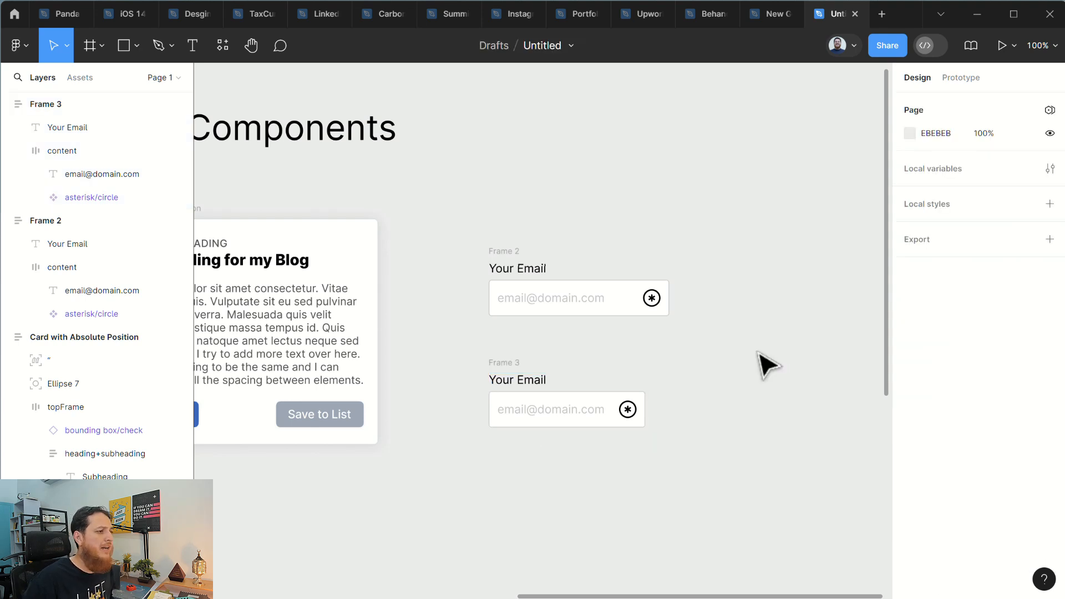
pyautogui.click(508, 253)
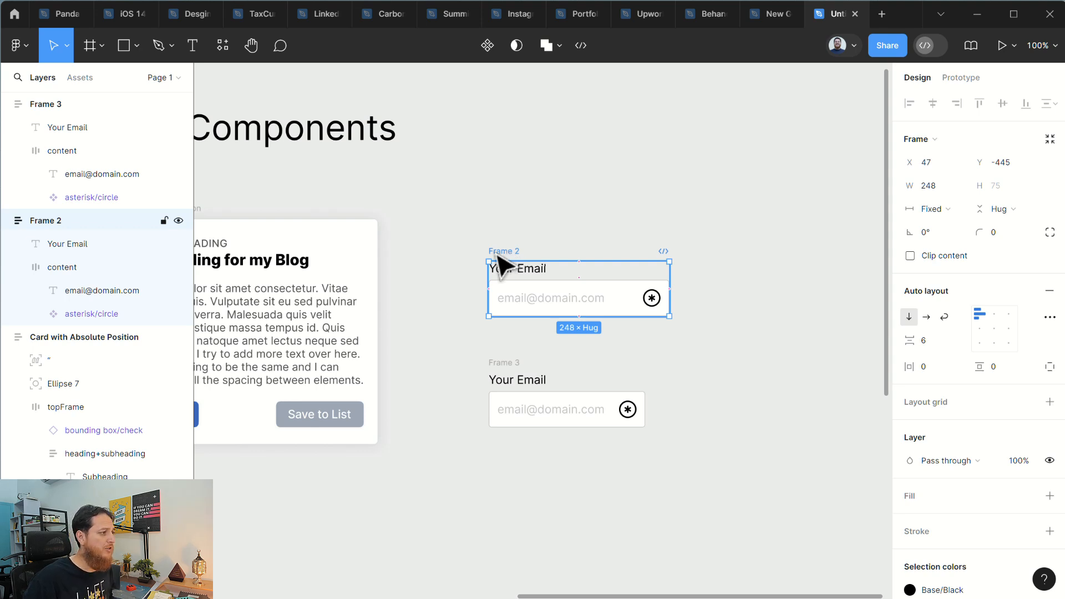
pyautogui.click(459, 268)
pyautogui.moveTo(456, 220); pyautogui.dragTo(765, 456)
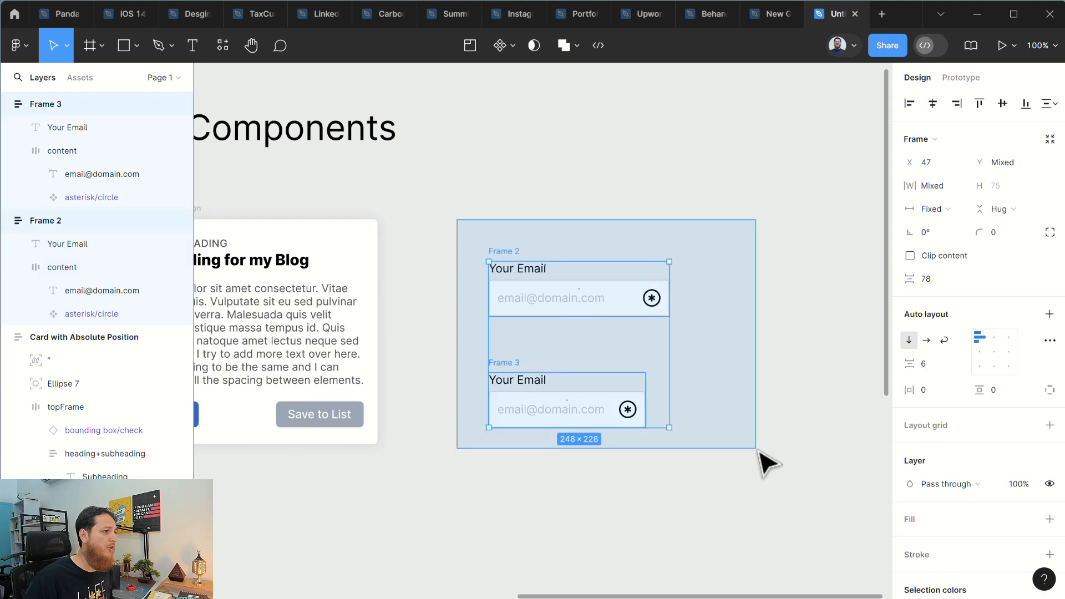
pyautogui.click(699, 466)
# Step: Set the "Your Email" labels in Frame 3 and Frame 2 to auto width so both hug their text
pyautogui.click(530, 380)
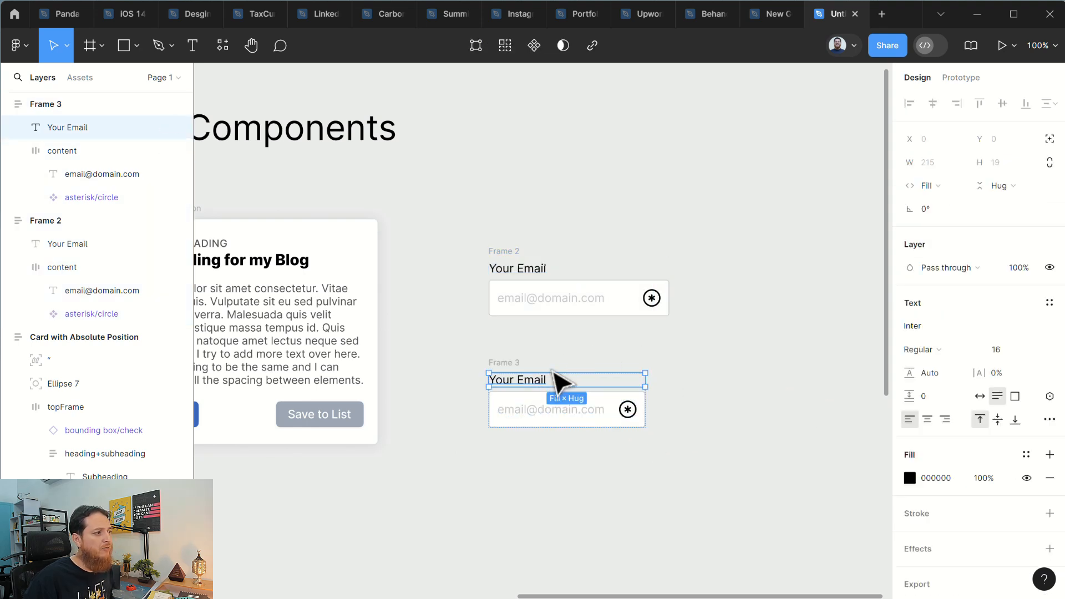
pyautogui.click(979, 399)
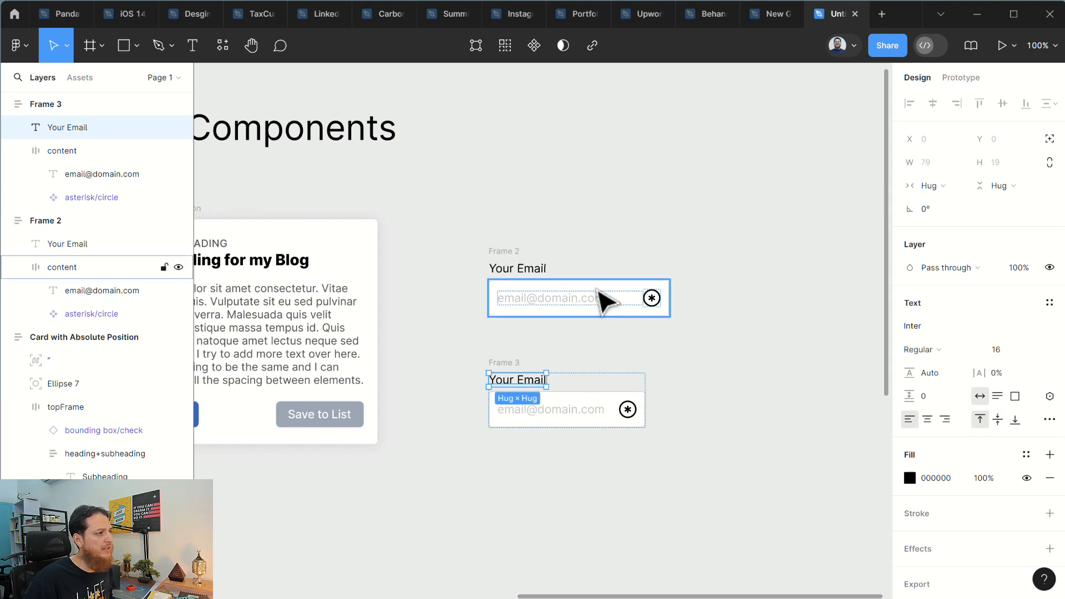
pyautogui.click(541, 270)
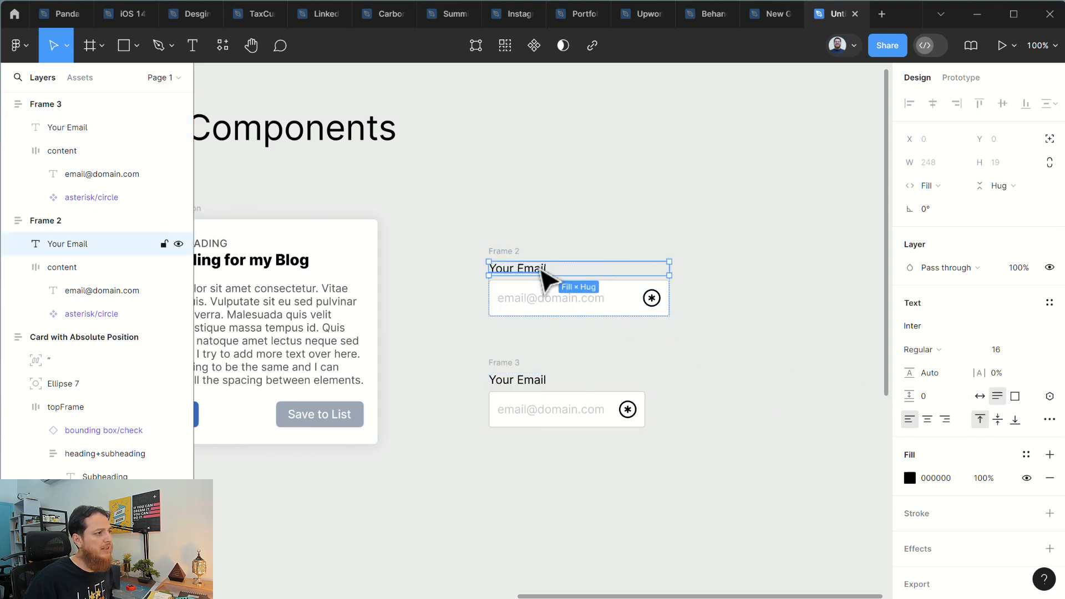
pyautogui.click(713, 389)
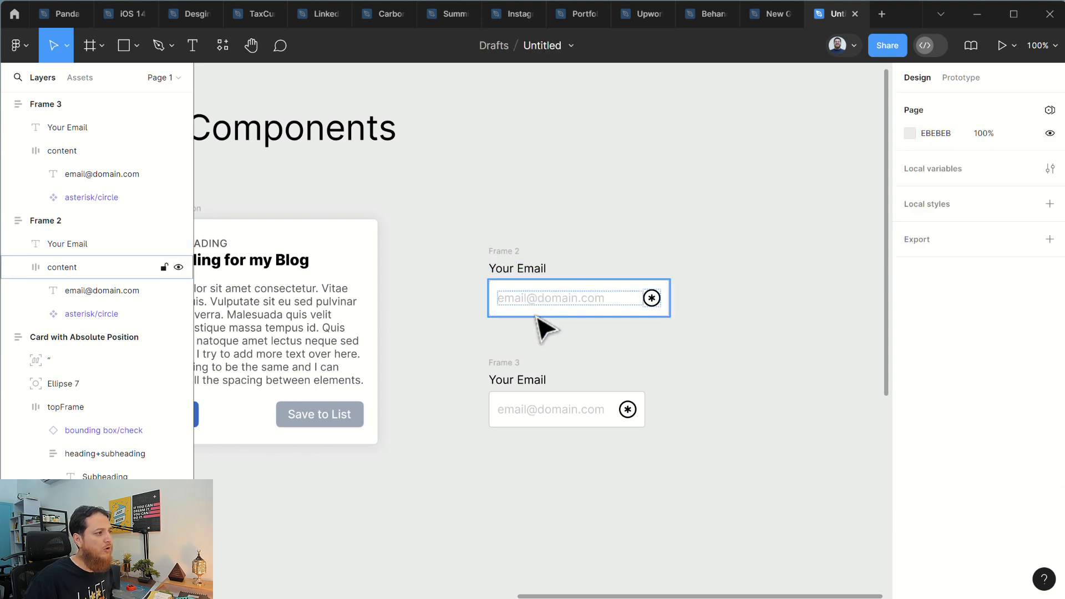
pyautogui.click(534, 272)
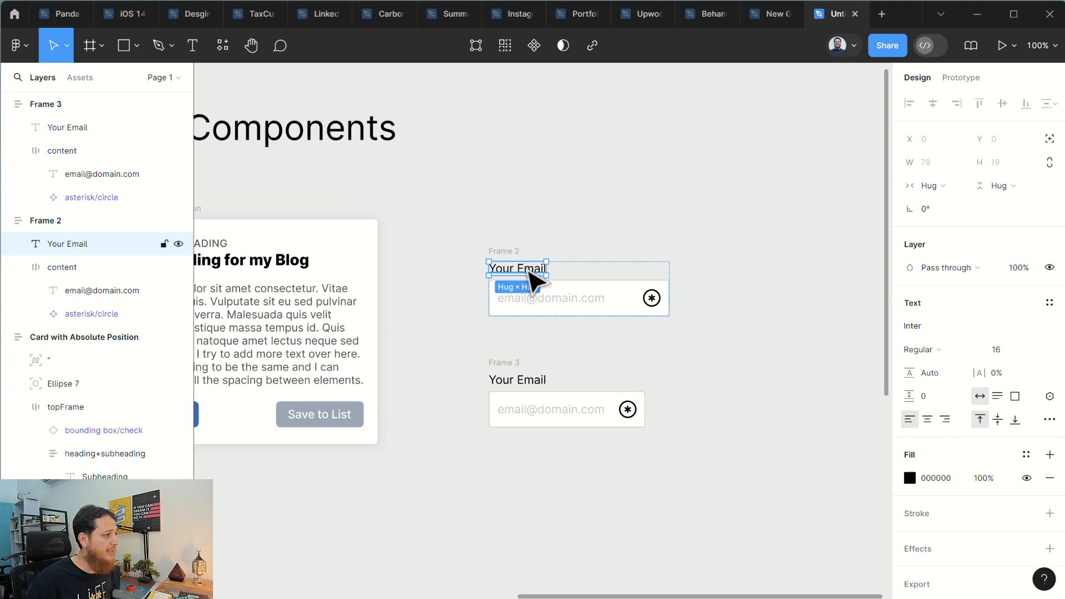
# Step: Duplicate the "Your Email" label in Frame 2 and place the copy below the content frame
pyautogui.hotkey('ctrl', 'd')
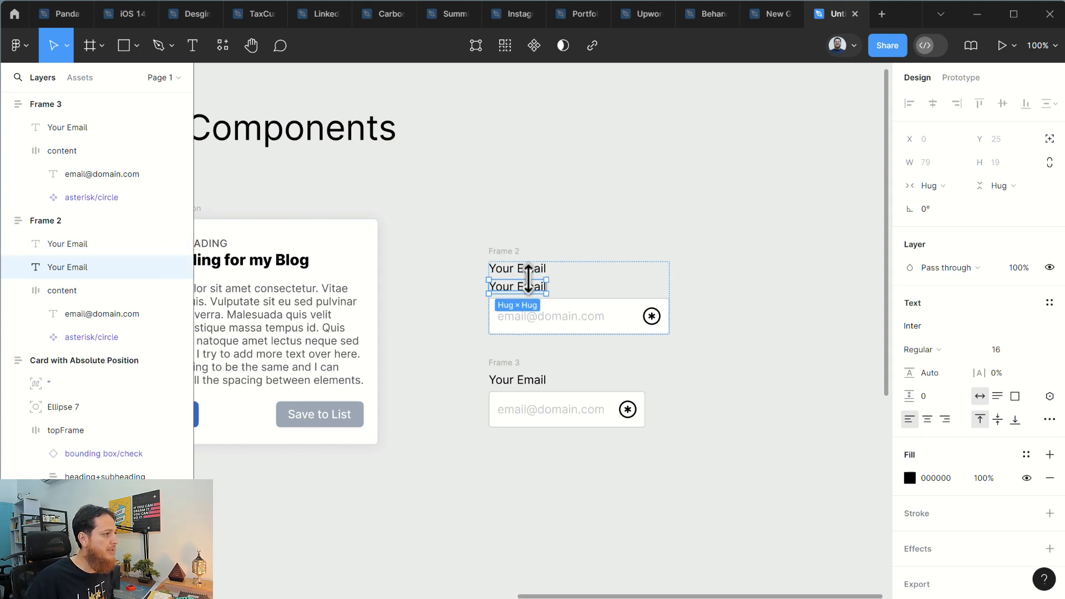
pyautogui.moveTo(61, 290); pyautogui.dragTo(69, 268)
pyautogui.click(67, 336)
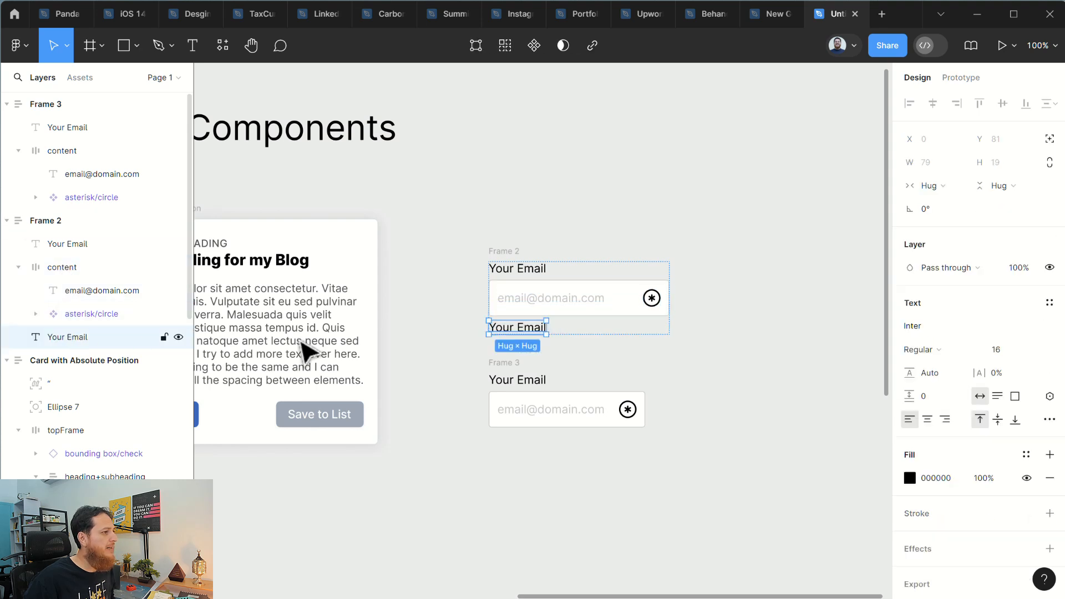
# Step: Change the duplicated label's text to "Here we explain how to write your email address"
pyautogui.doubleClick(512, 332)
pyautogui.write('Here we explain how to write y')
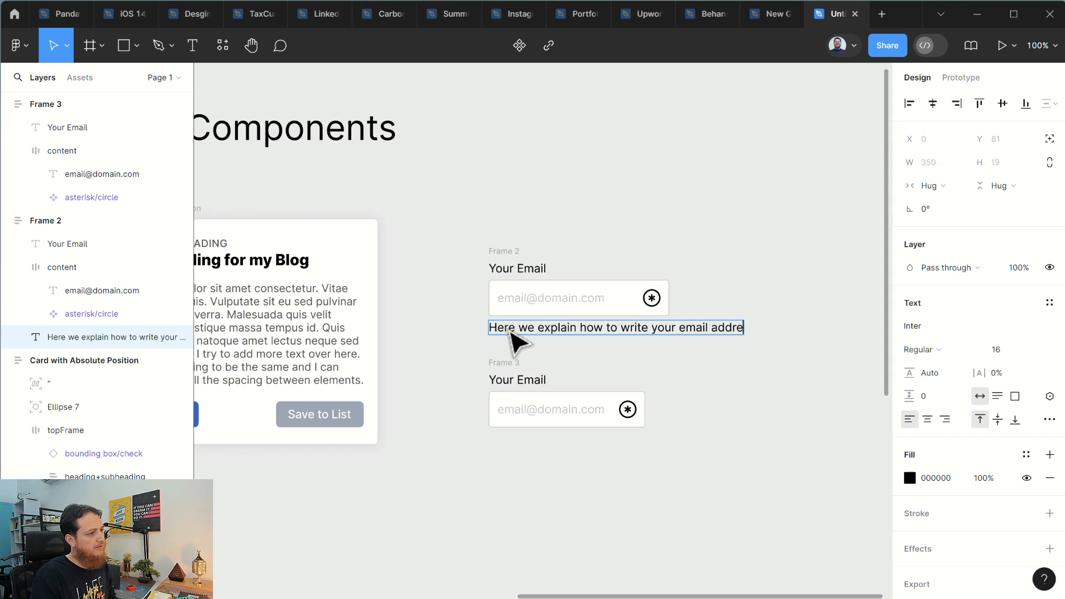
pyautogui.press('Escape')
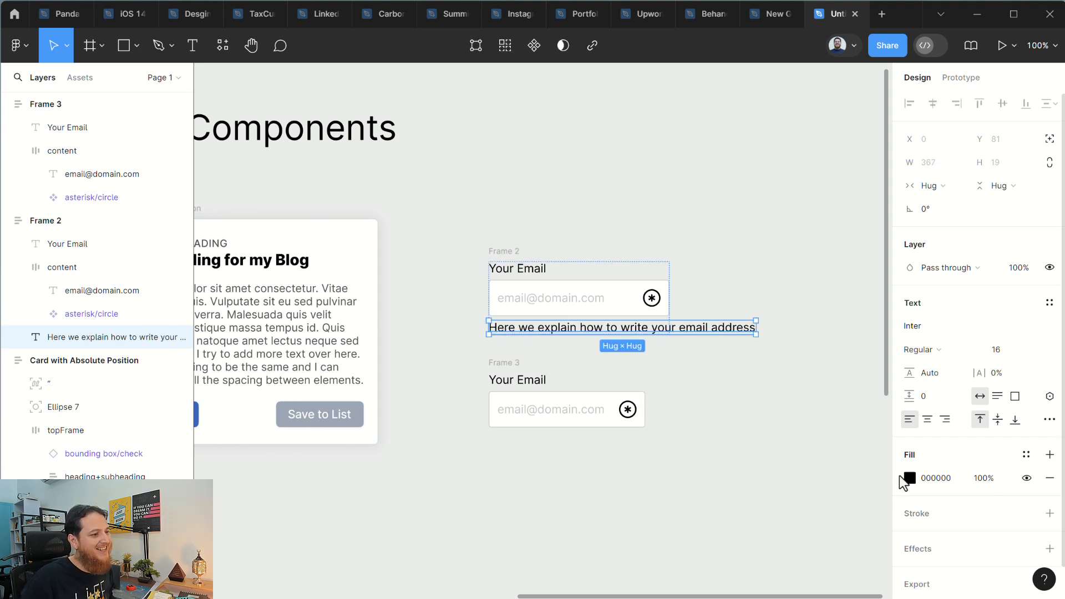
# Step: Give Frame 2's helper text a grey 717171 fill and a font size of 14
pyautogui.click(908, 477)
pyautogui.moveTo(748, 309); pyautogui.dragTo(694, 328)
pyautogui.click(878, 182)
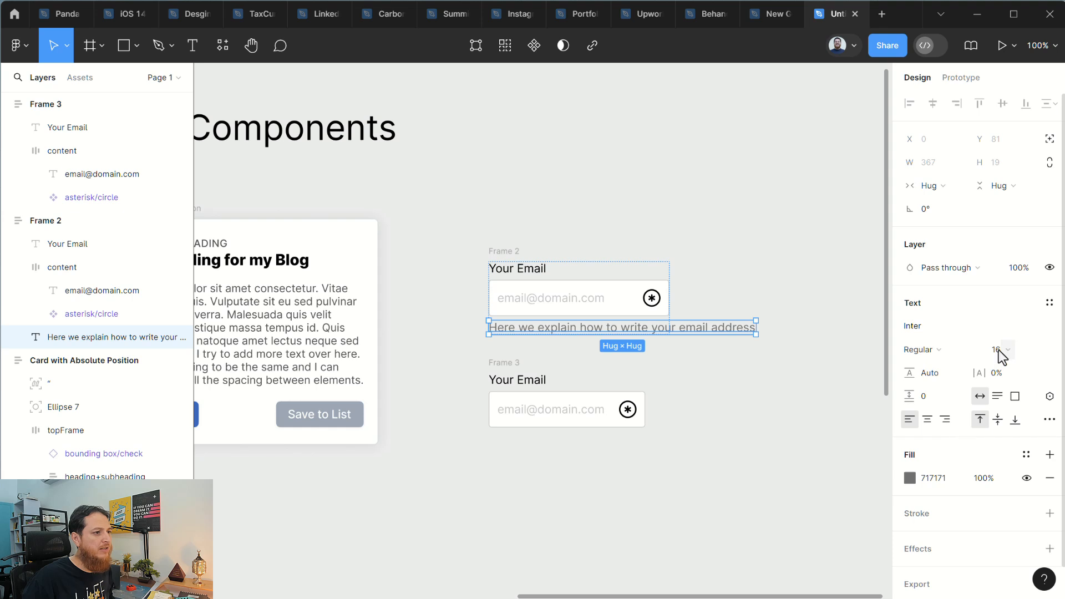
pyautogui.write('14')
pyautogui.press('Return')
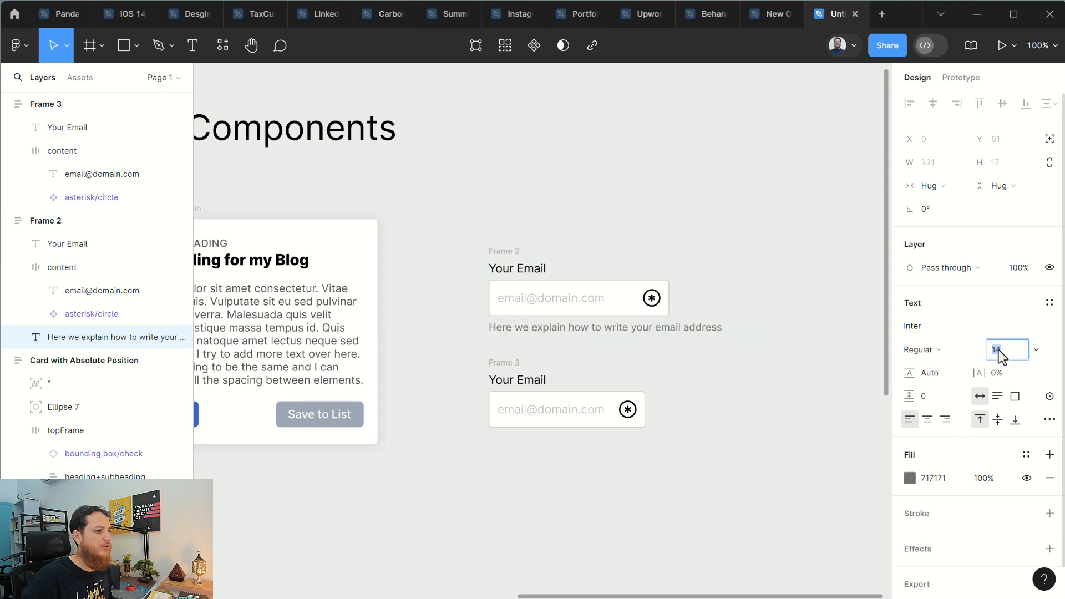
# Step: Move Frame 3 straight down to leave more room beneath Frame 2's helper text
pyautogui.click(438, 341)
pyautogui.moveTo(495, 366); pyautogui.dragTo(495, 415)
pyautogui.click(482, 376)
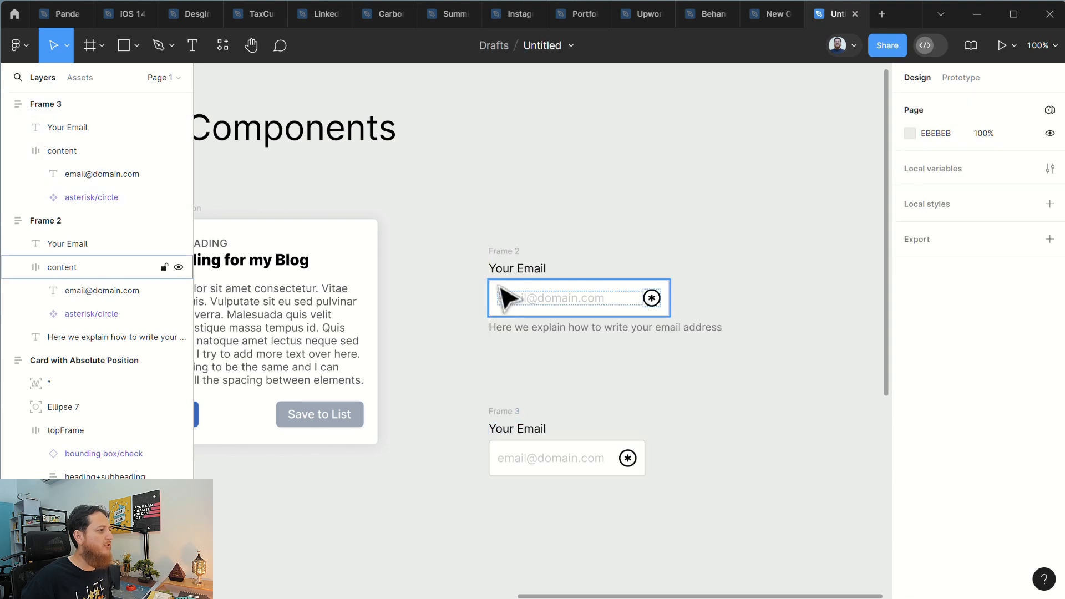
# Step: Resize Frame 2 to fit its contents and rename the frame, starting with "Perfect"
pyautogui.click(506, 258)
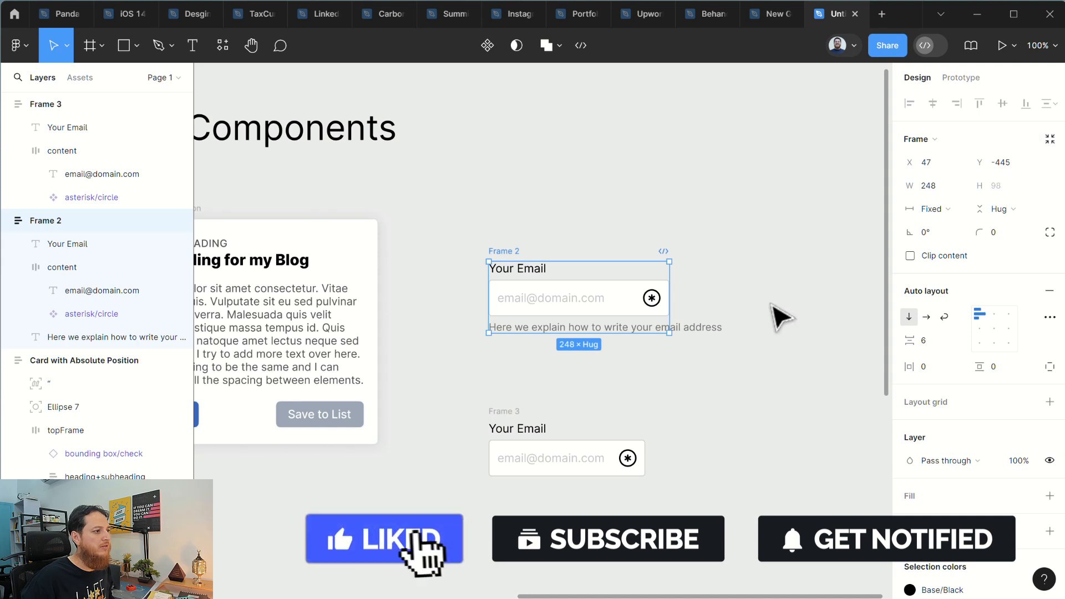
pyautogui.click(1049, 140)
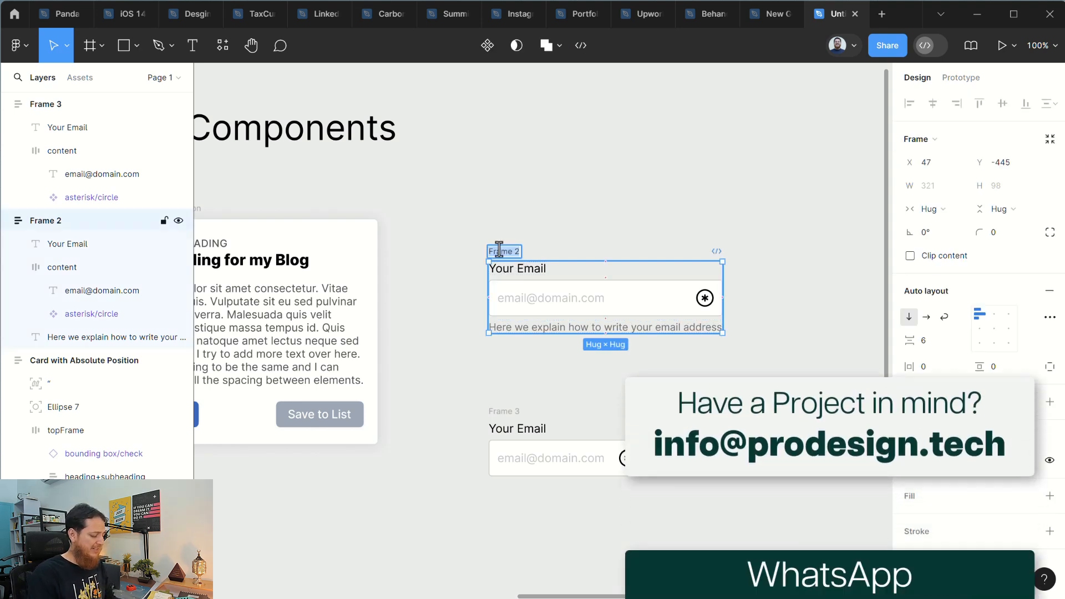
pyautogui.write('Perfect')
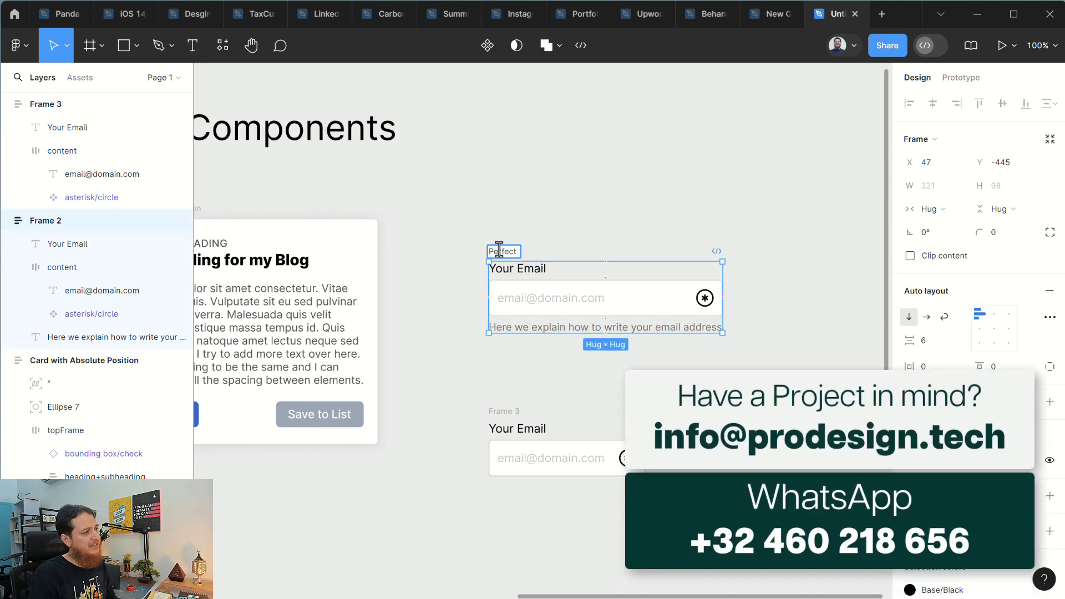